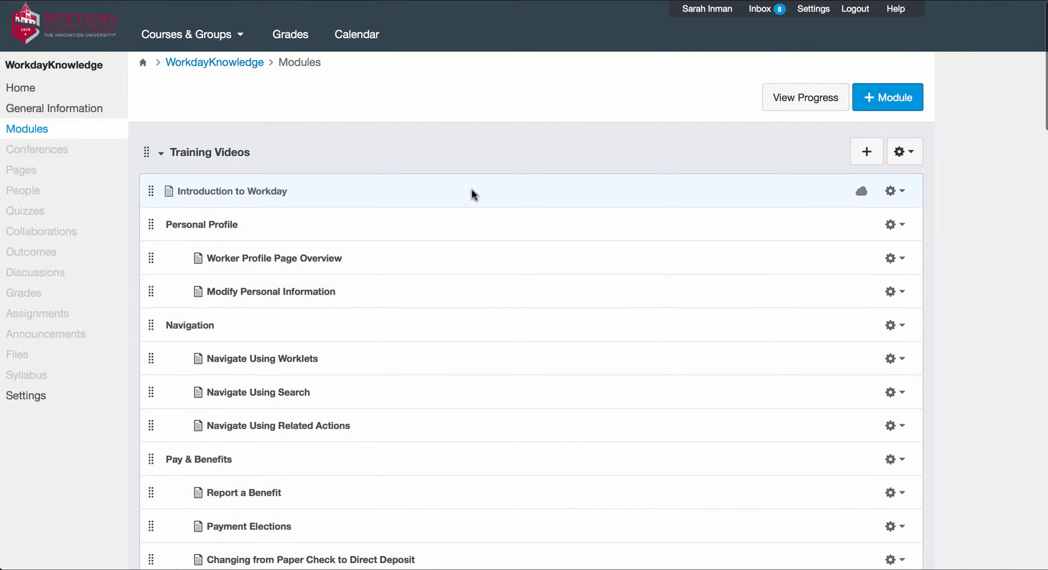
# Step: From the Re%3a_Wd25_upload folder, open the Tools and Navigation techniques 2-WD25-082515_final.docx document in Word
pyautogui.scroll(-13, 363, 325)
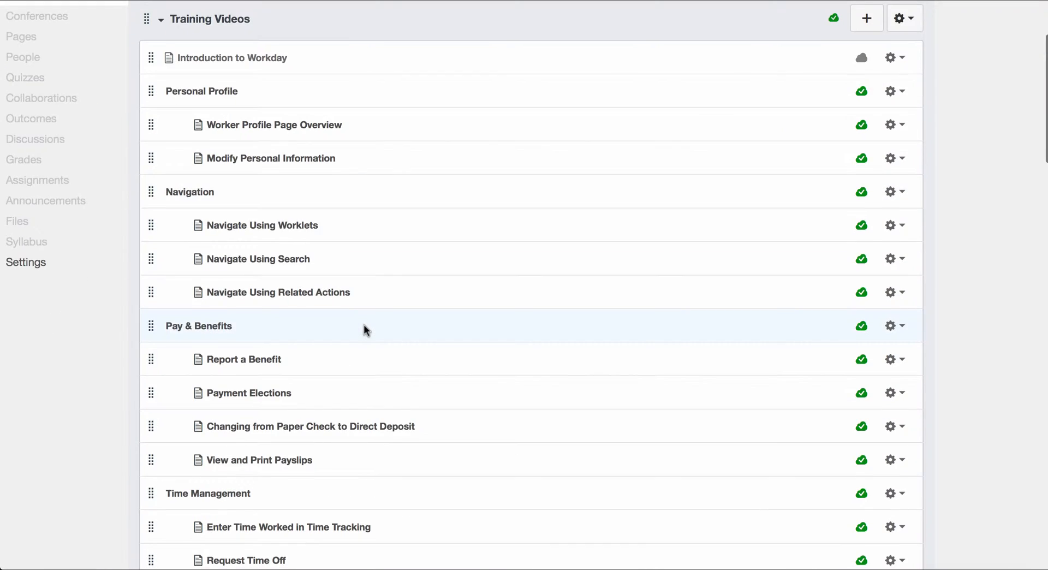
pyautogui.scroll(-10, 364, 326)
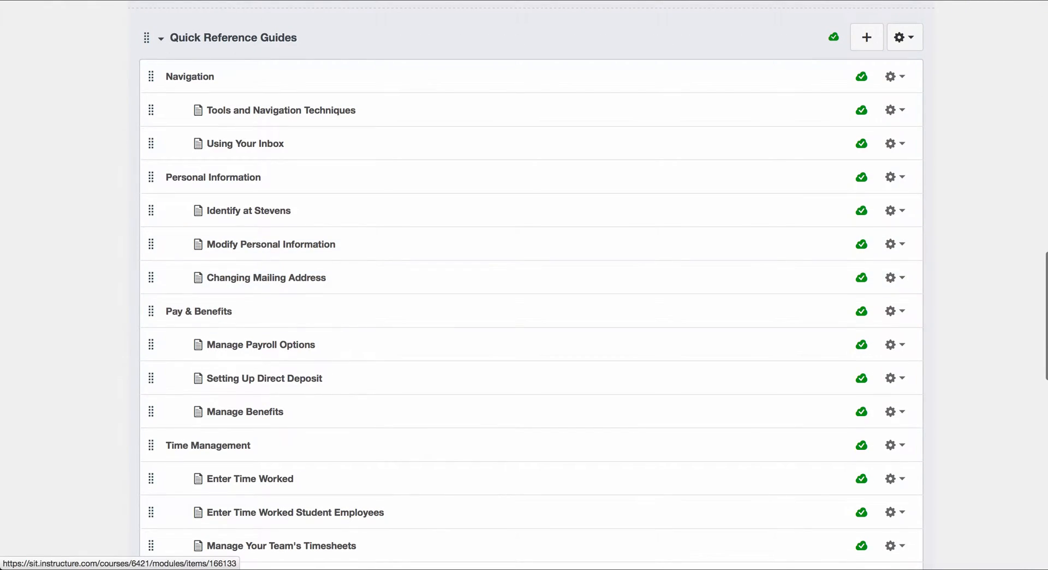
pyautogui.hotkey('ctrl', 'Up')
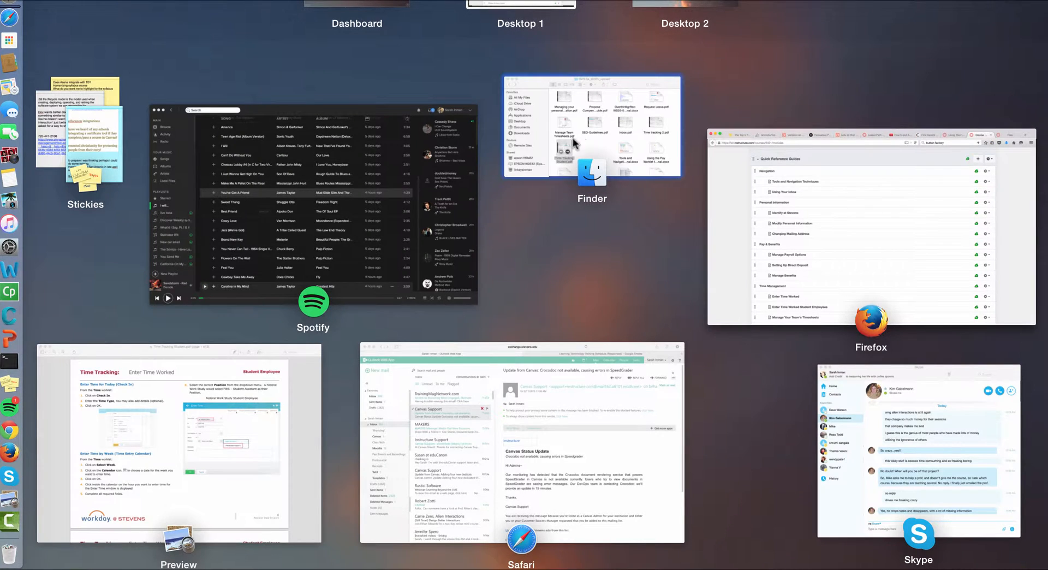
pyautogui.click(573, 143)
pyautogui.click(509, 270)
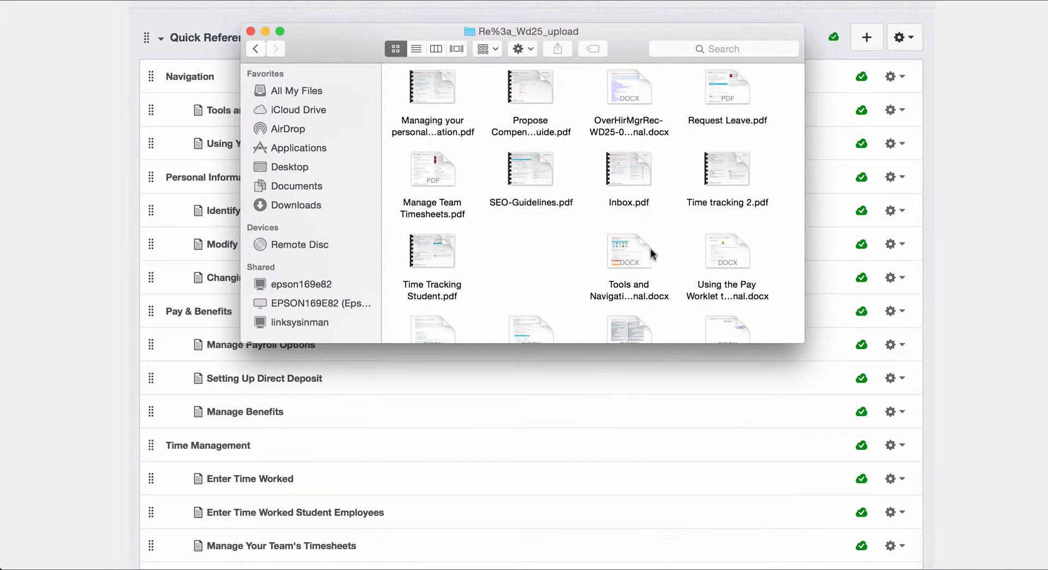
pyautogui.moveTo(649, 249)
pyautogui.doubleClick(631, 238)
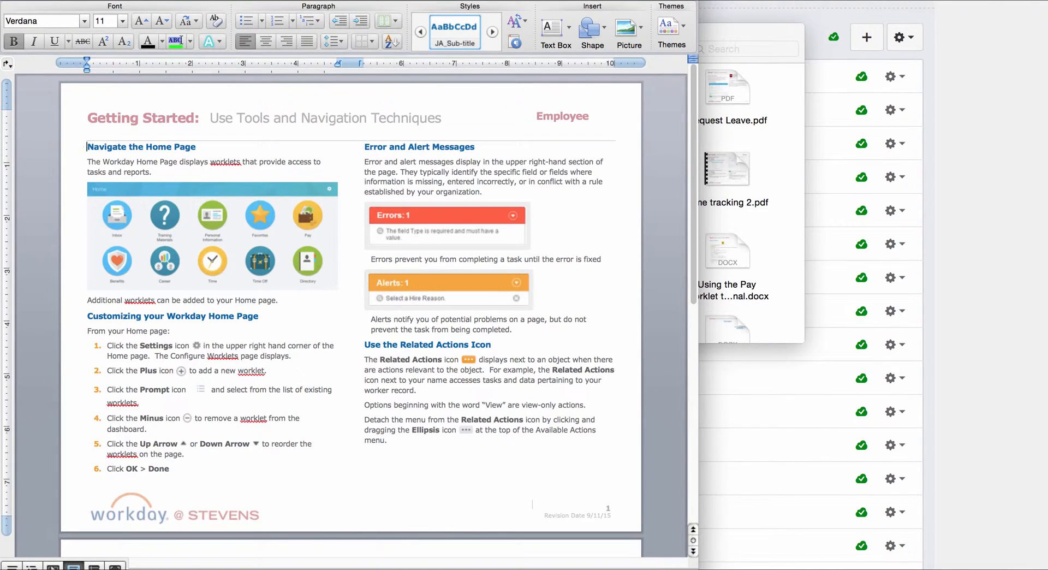
# Step: Begin saving a copy of the document and shorten its file name to "Tools and Navigation Techniques"
pyautogui.click(126, 0)
pyautogui.click(123, 61)
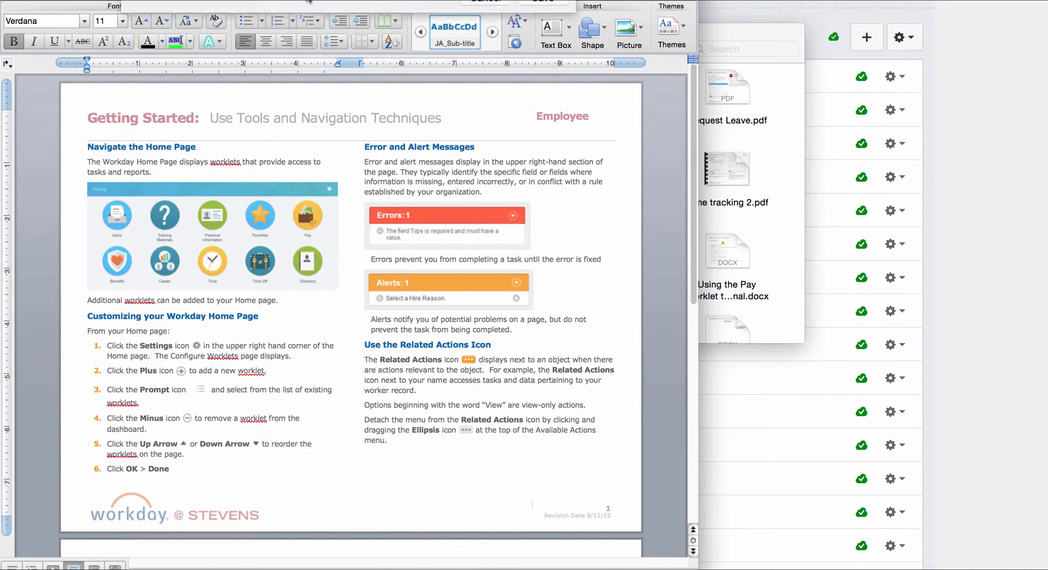
pyautogui.click(307, 9)
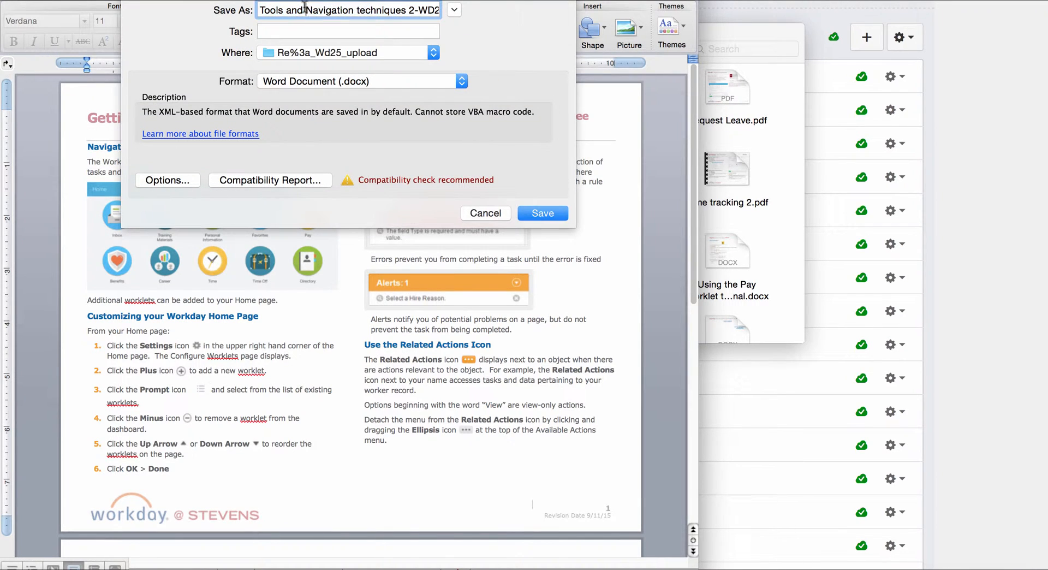
pyautogui.click(361, 10)
pyautogui.press('BackSpace')
pyautogui.write('T')
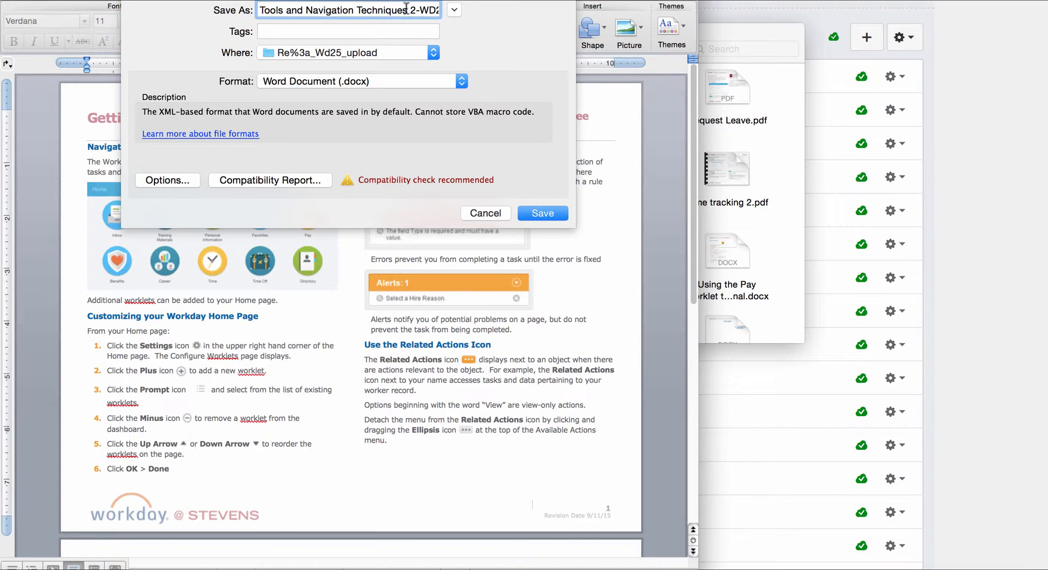
pyautogui.moveTo(409, 10); pyautogui.dragTo(549, 16)
pyautogui.press('BackSpace')
# Step: Choose PDF as the format and save the copy in the Re%3a_Wd25_upload folder
pyautogui.click(395, 78)
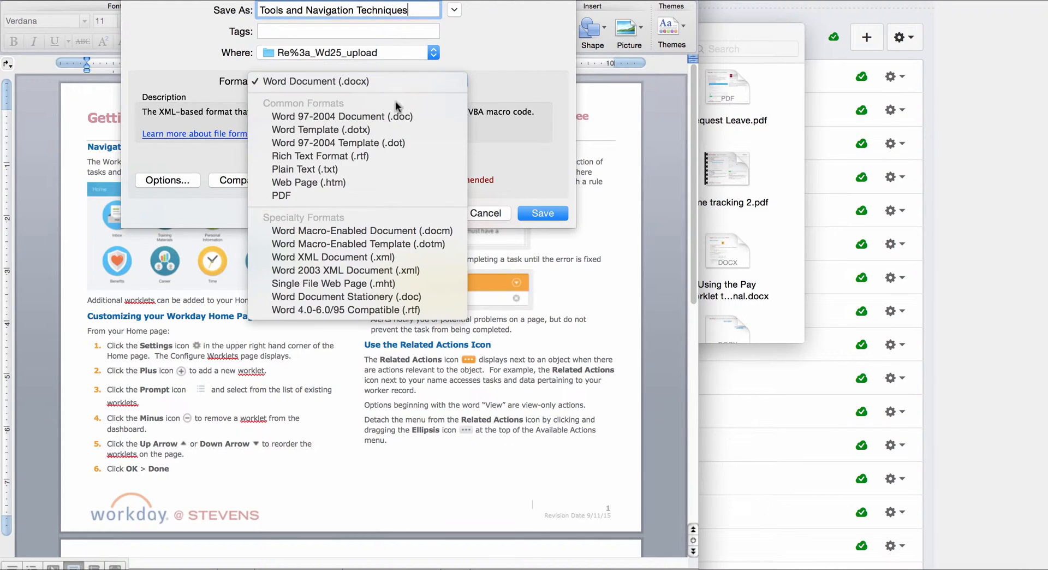
pyautogui.click(365, 195)
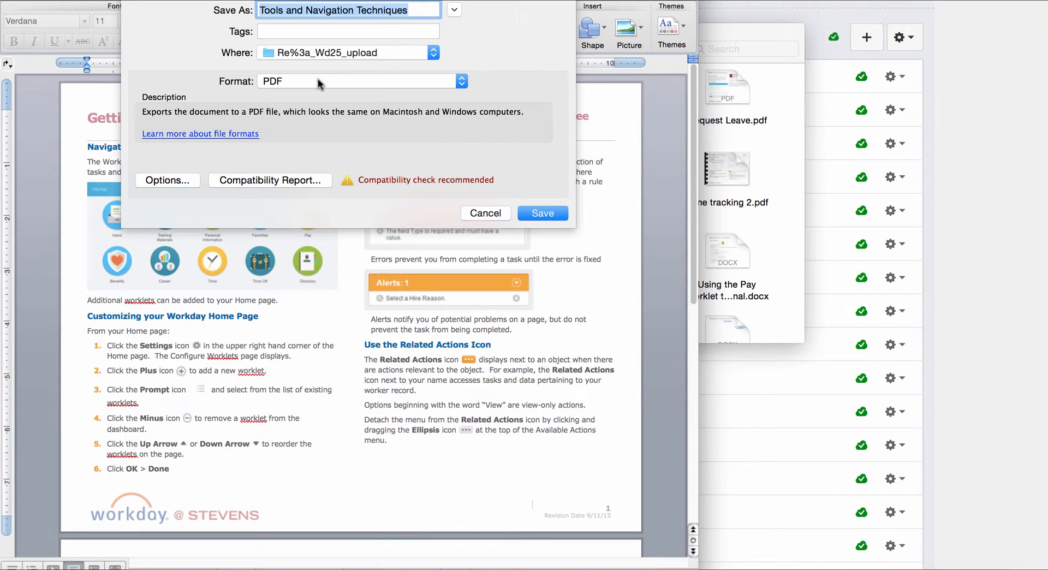
pyautogui.click(523, 211)
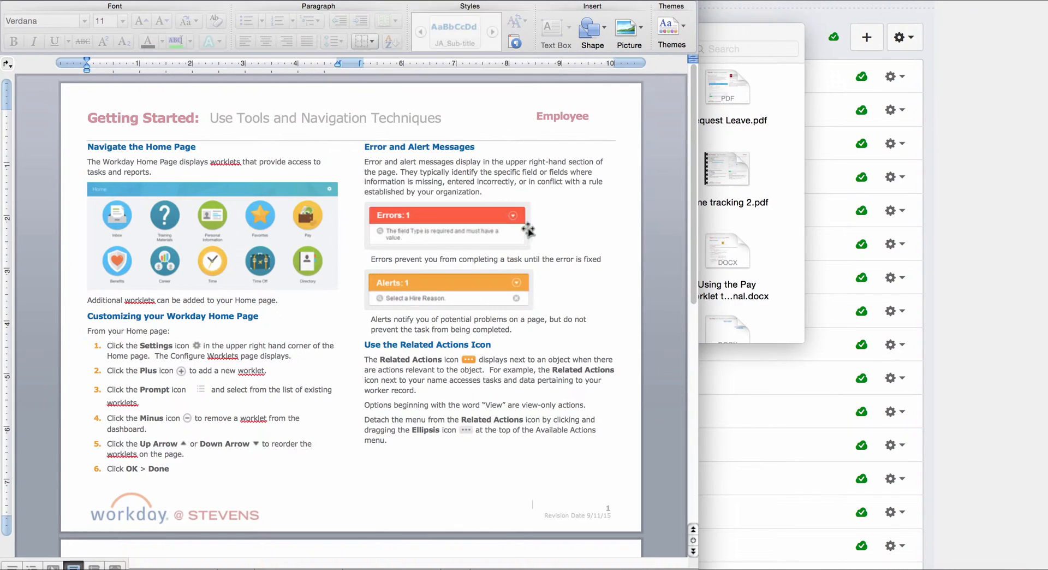
pyautogui.click(654, 296)
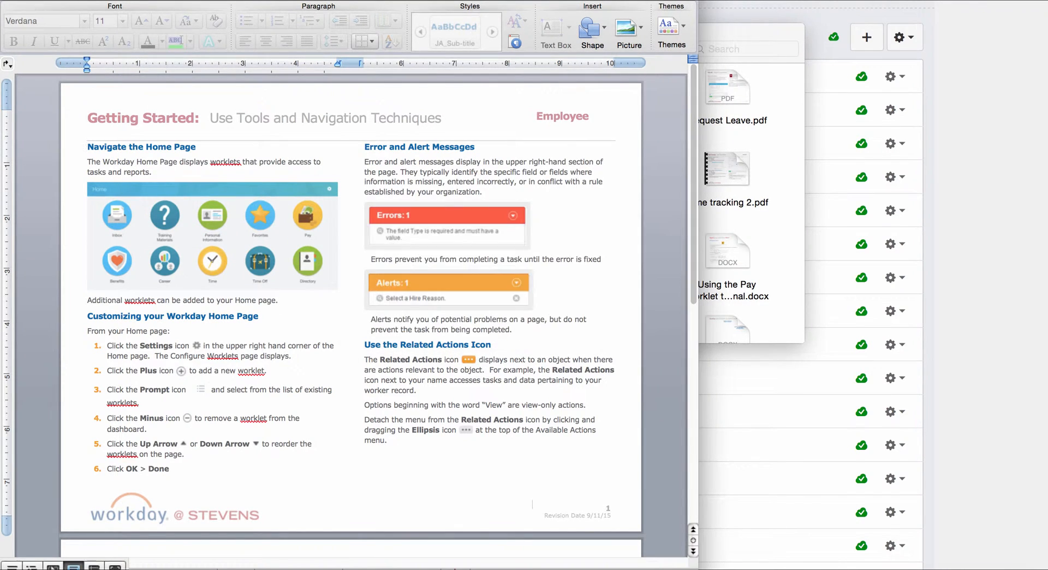
# Step: Close the Word document and move the original Tools and Navigation techniques .docx file to the trash
pyautogui.click(8, 1)
pyautogui.click(299, 48)
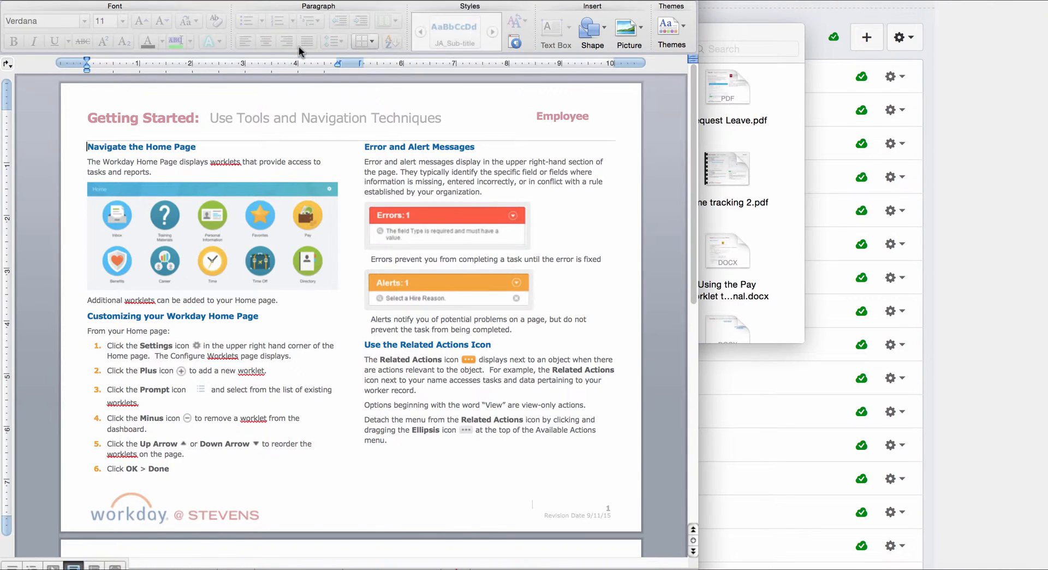
pyautogui.click(620, 239)
pyautogui.rightClick(621, 241)
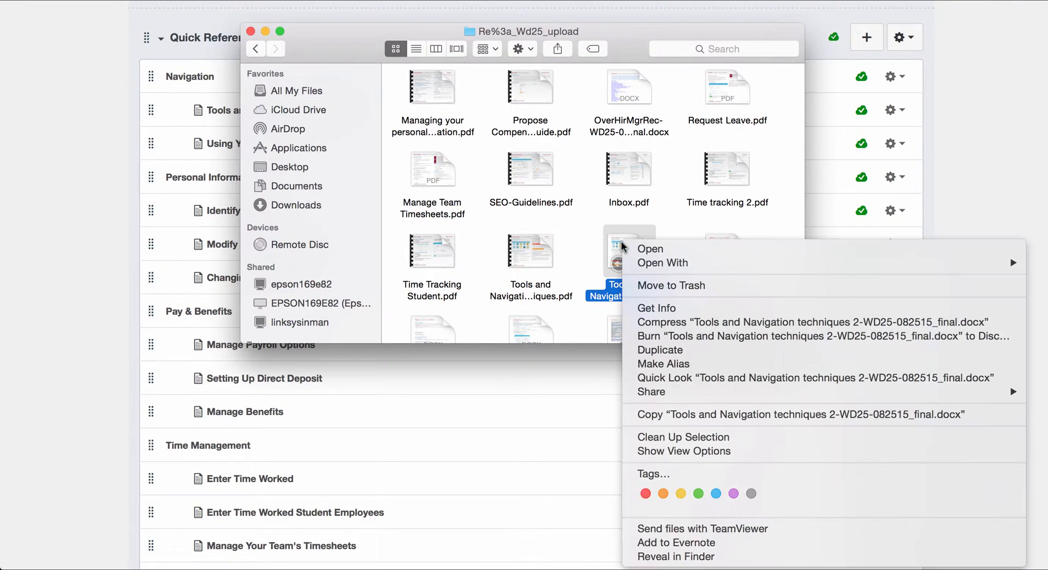
pyautogui.click(660, 285)
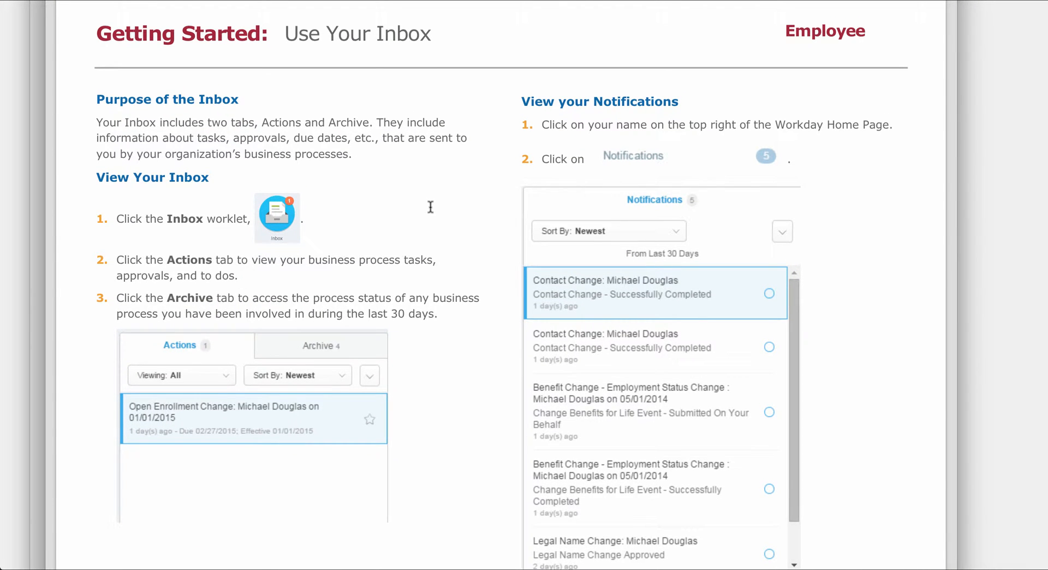
# Step: Fit the first page of the Use Your Inbox guide in view and capture a screenshot of that page
pyautogui.scroll(-3, 431, 207)
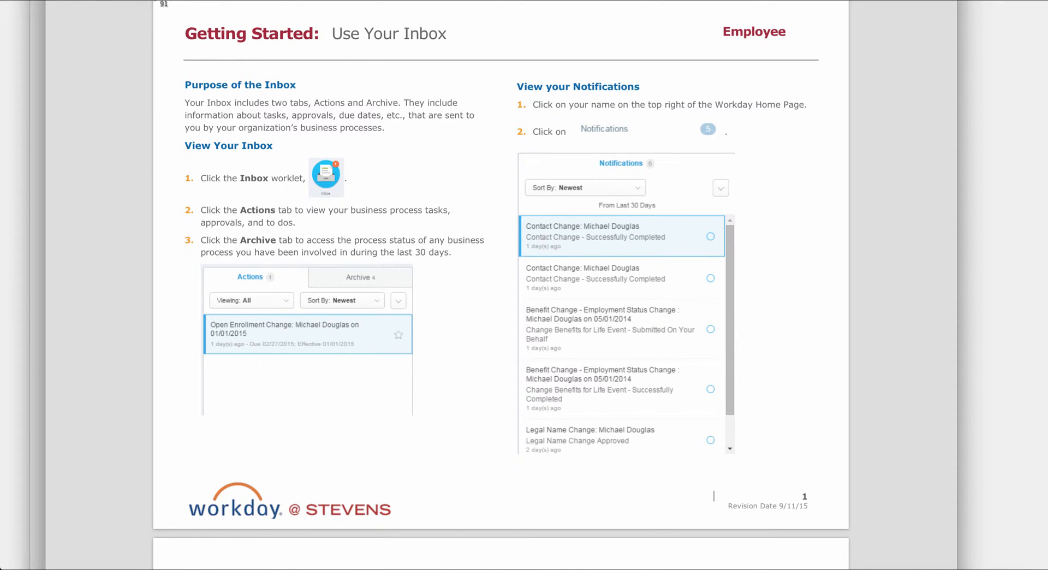
pyautogui.moveTo(155, 1); pyautogui.dragTo(847, 527)
pyautogui.click(96, 0)
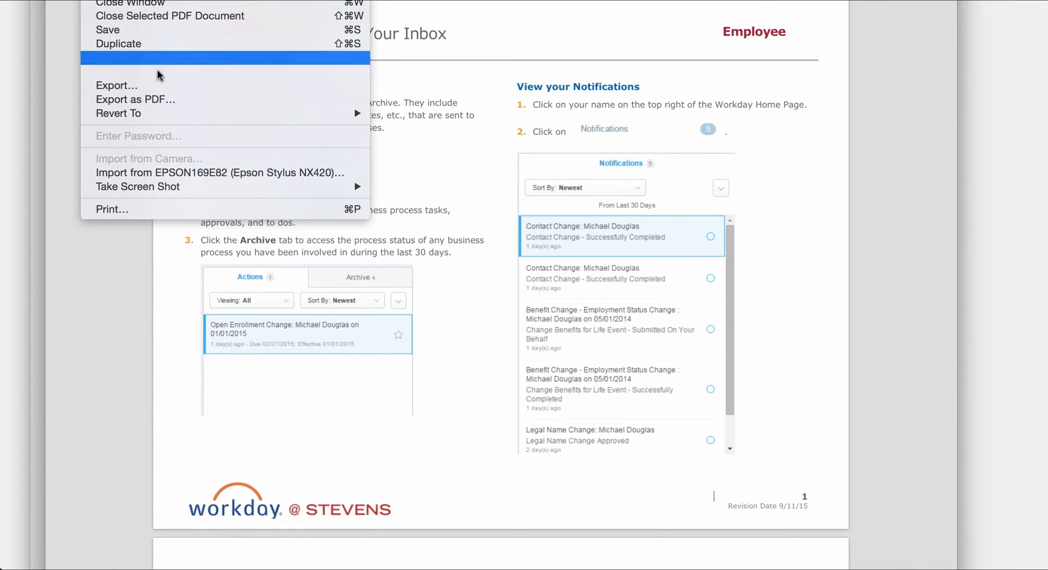
pyautogui.moveTo(187, 189)
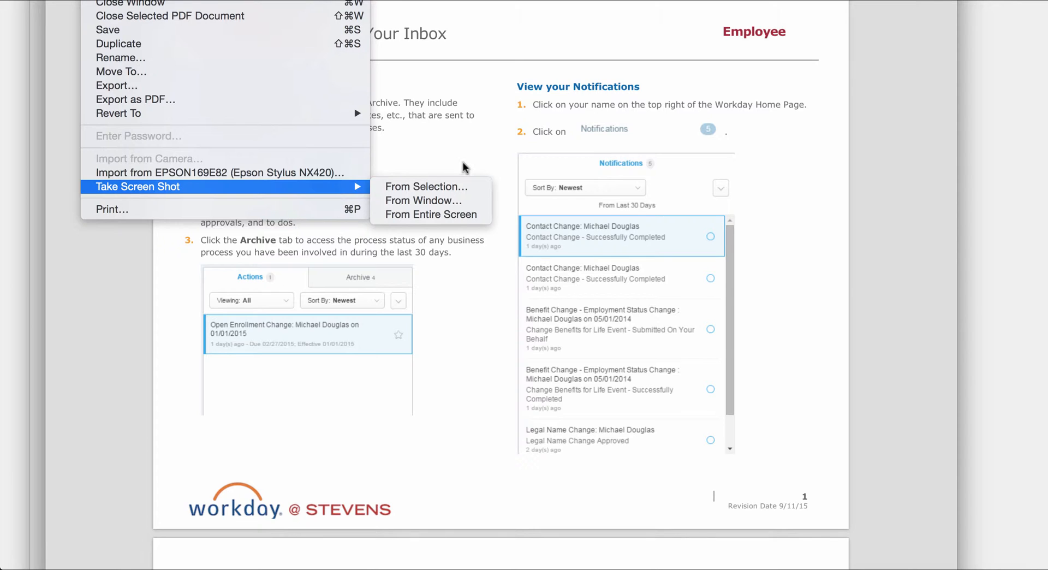
pyautogui.click(462, 187)
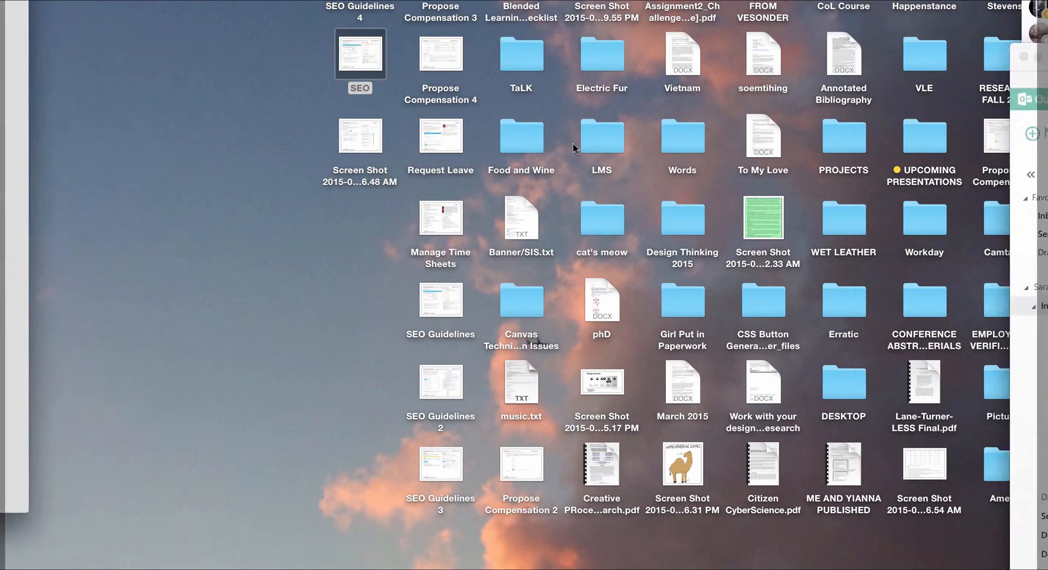
# Step: Rename the new screenshot of the guide's first page on the desktop as "Use Inbox"
pyautogui.click(371, 181)
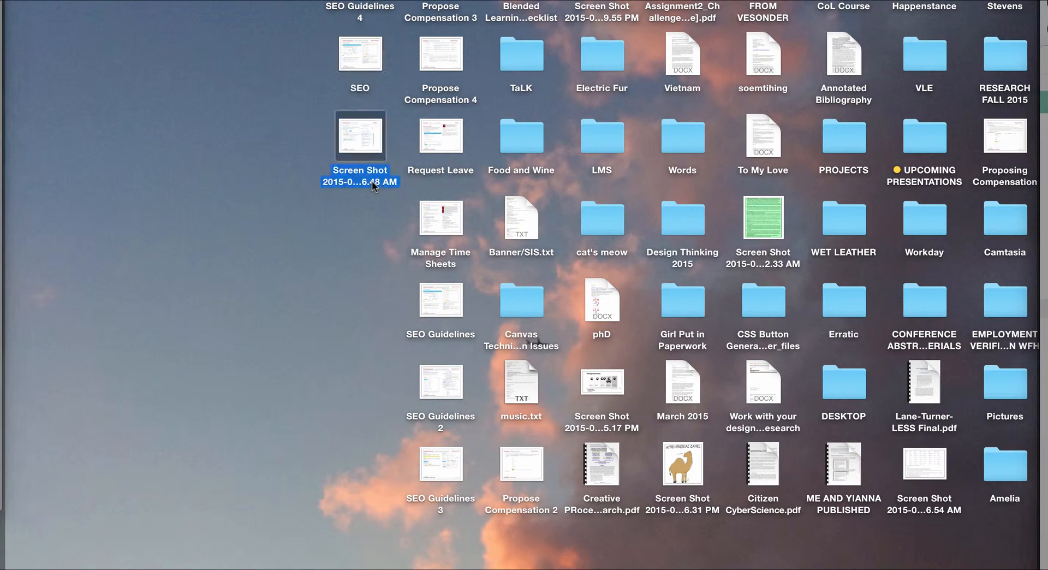
pyautogui.click(367, 182)
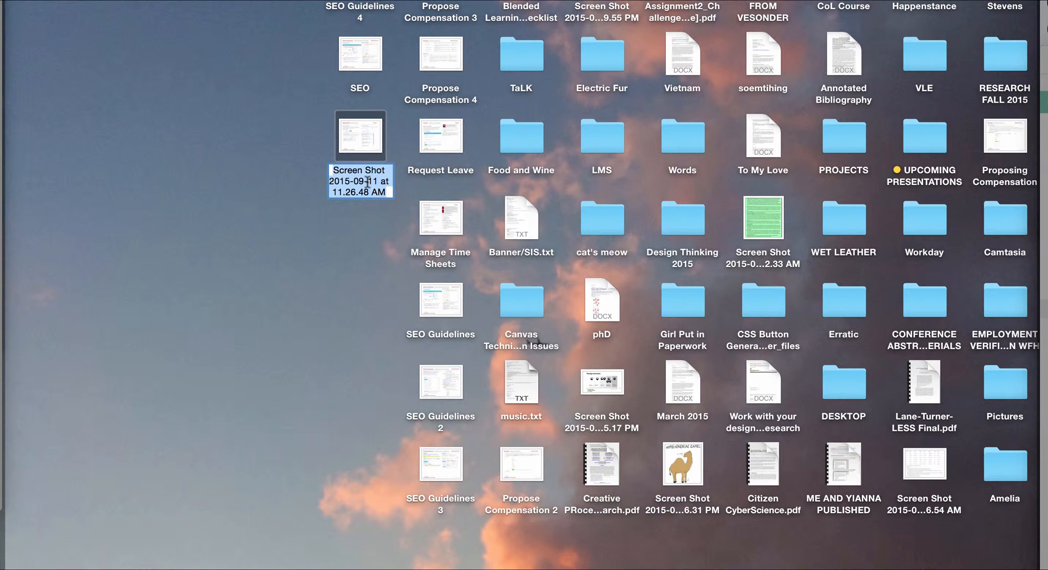
pyautogui.write('Use Inbo')
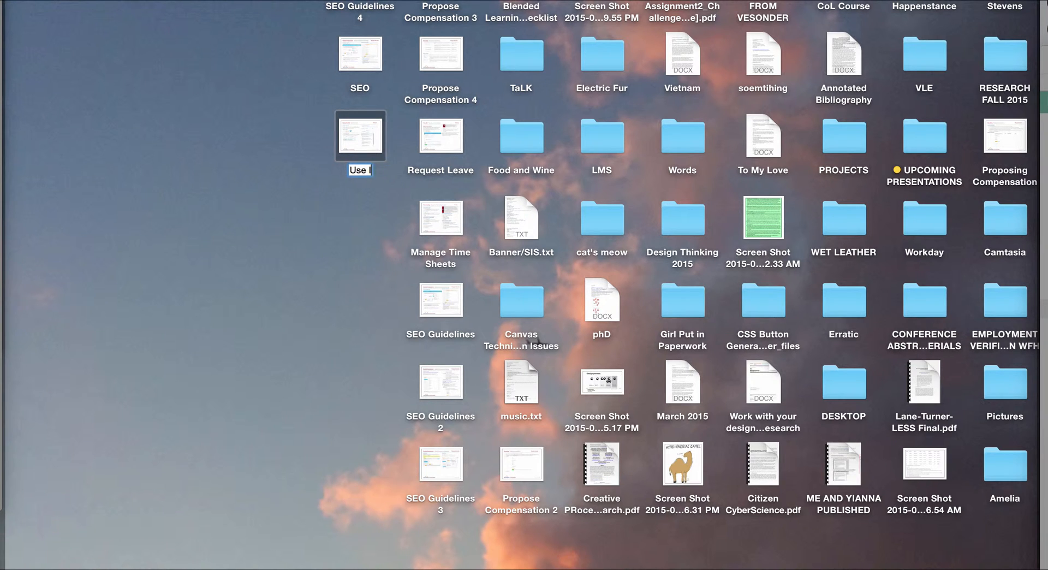
pyautogui.write('x')
pyautogui.press('Return')
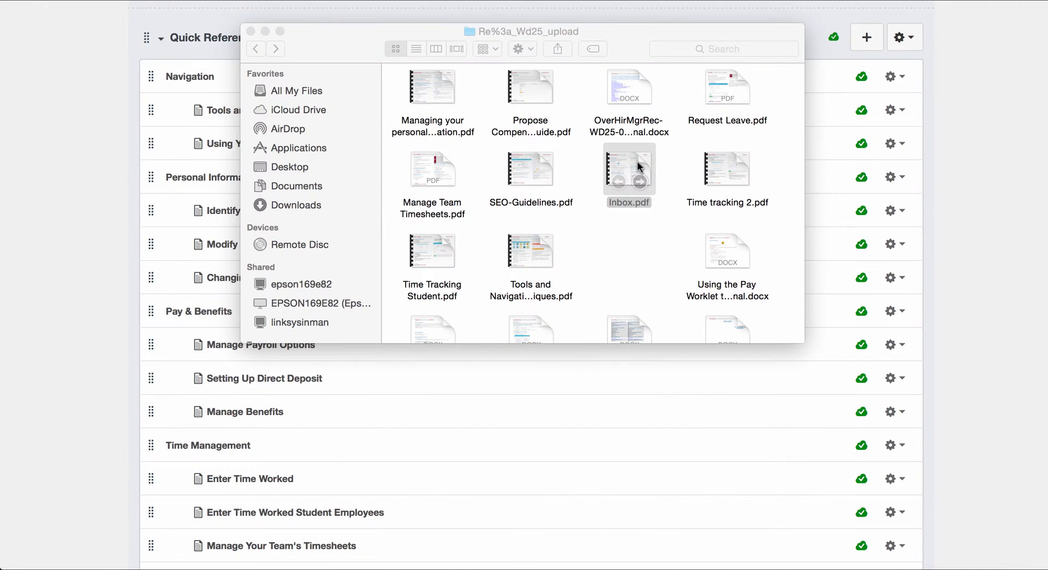
# Step: Return to Inbox.pdf and capture a screenshot of its second page, Delegate Your Inbox
pyautogui.click(637, 162)
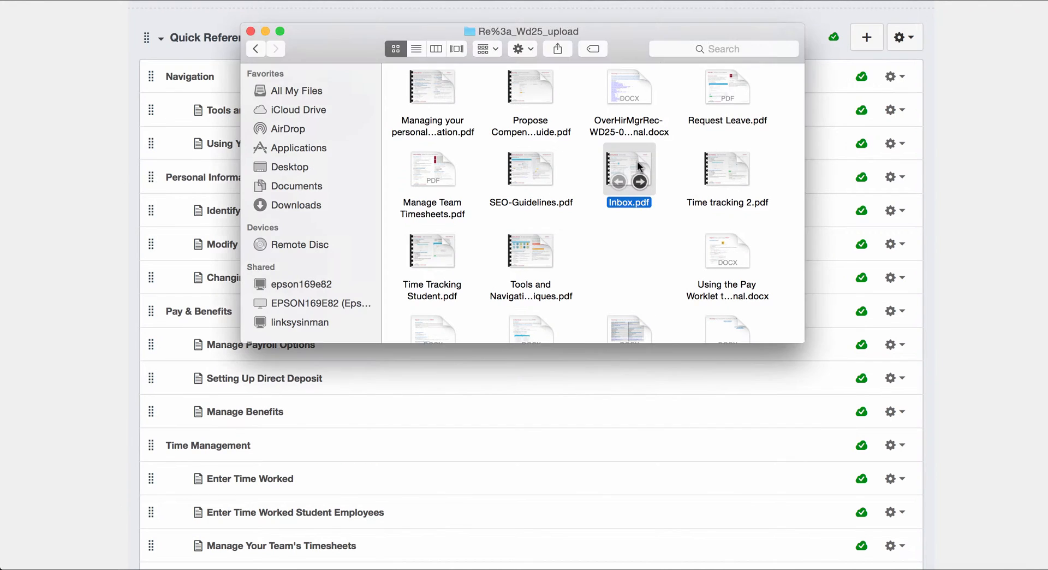
pyautogui.press('space')
pyautogui.scroll(-15, 398, 327)
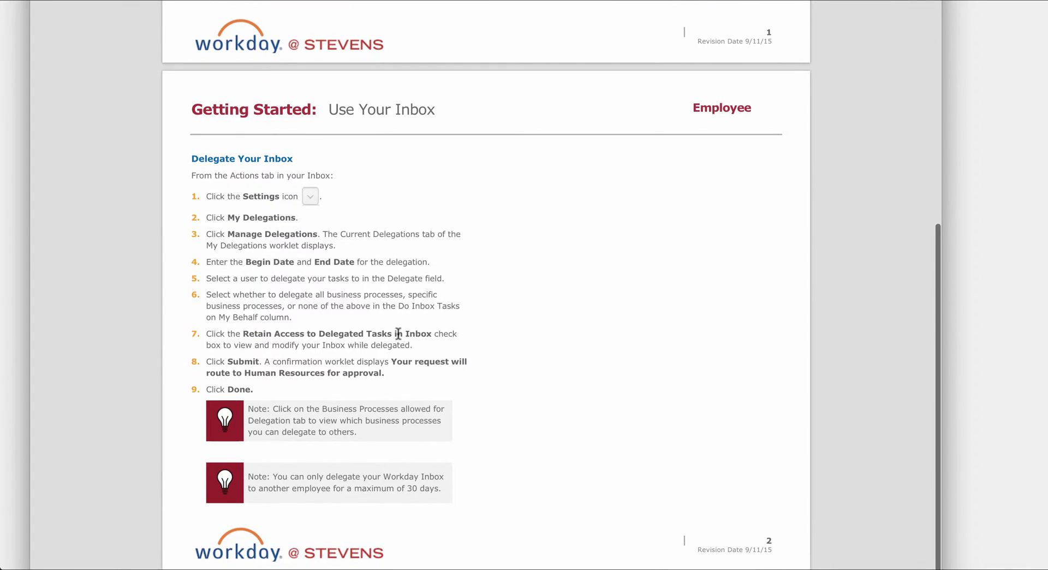
pyautogui.press('super+shift+4')
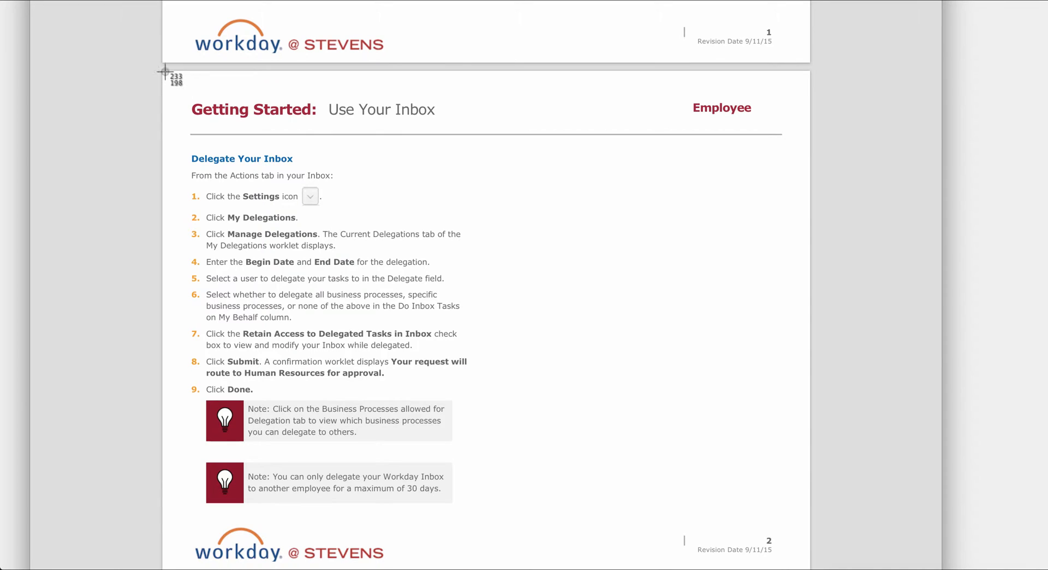
pyautogui.moveTo(163, 72); pyautogui.dragTo(827, 568)
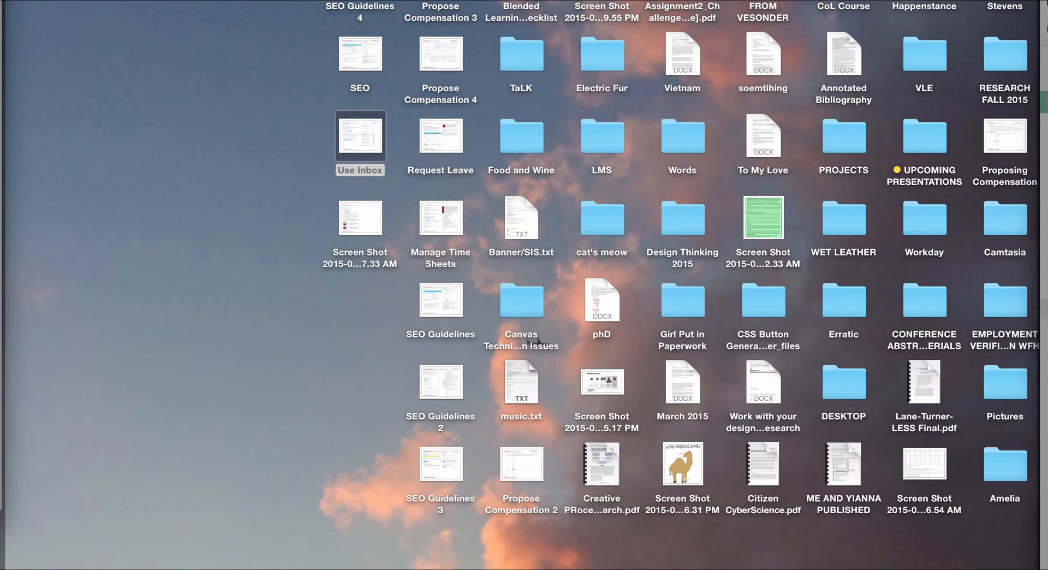
# Step: Open the second-page screenshot from the desktop, rename it "Use Inbox 2" and close it
pyautogui.doubleClick(365, 256)
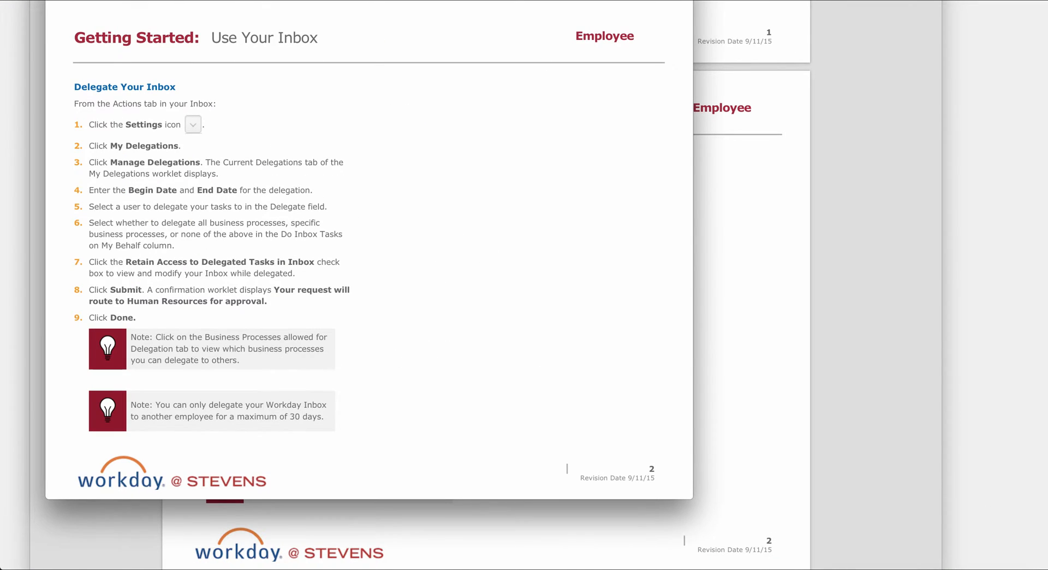
pyautogui.click(472, 0)
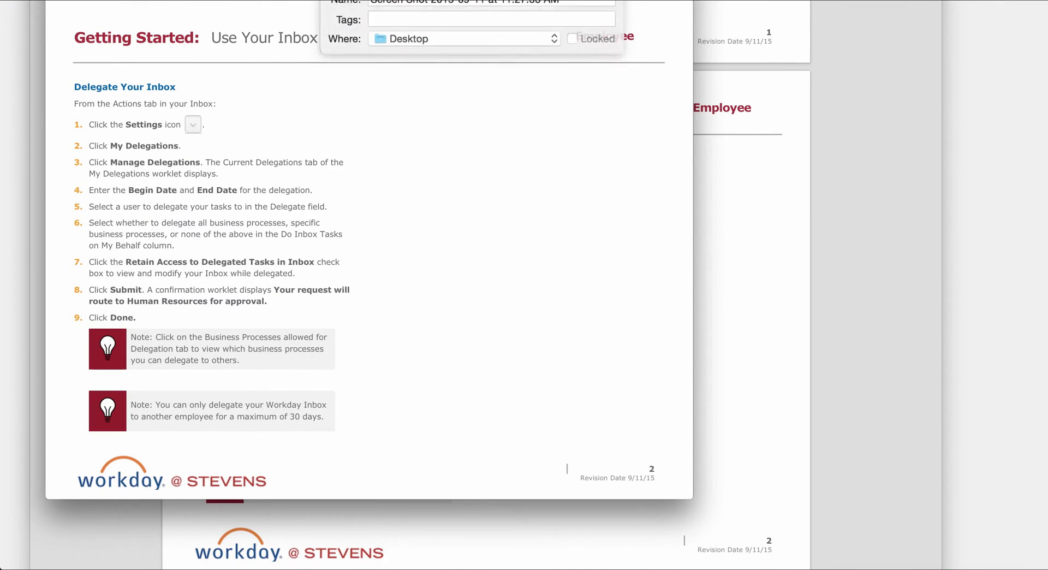
pyautogui.write('Use Inbox')
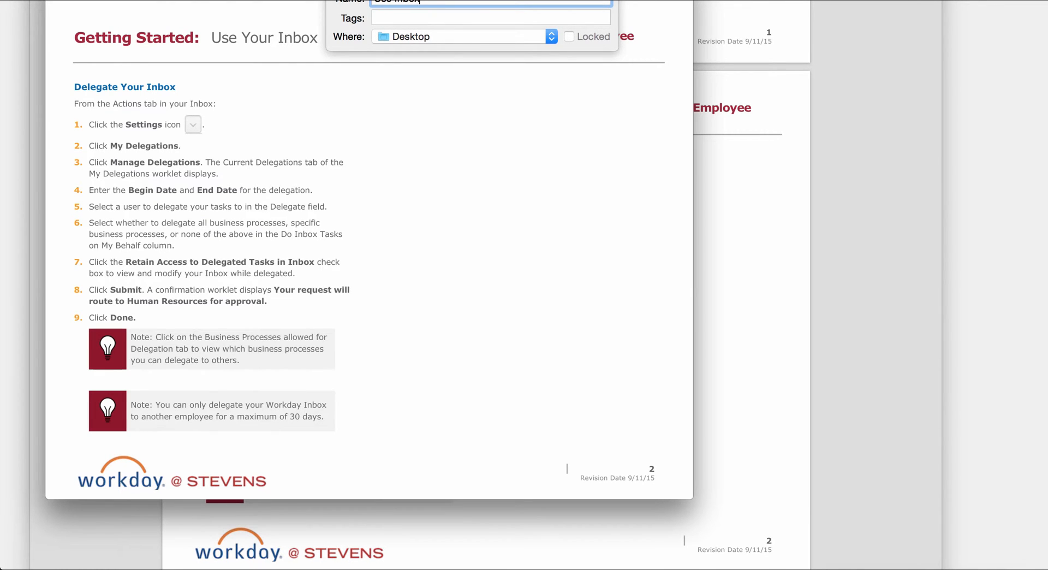
pyautogui.write(' 2')
pyautogui.press('Return')
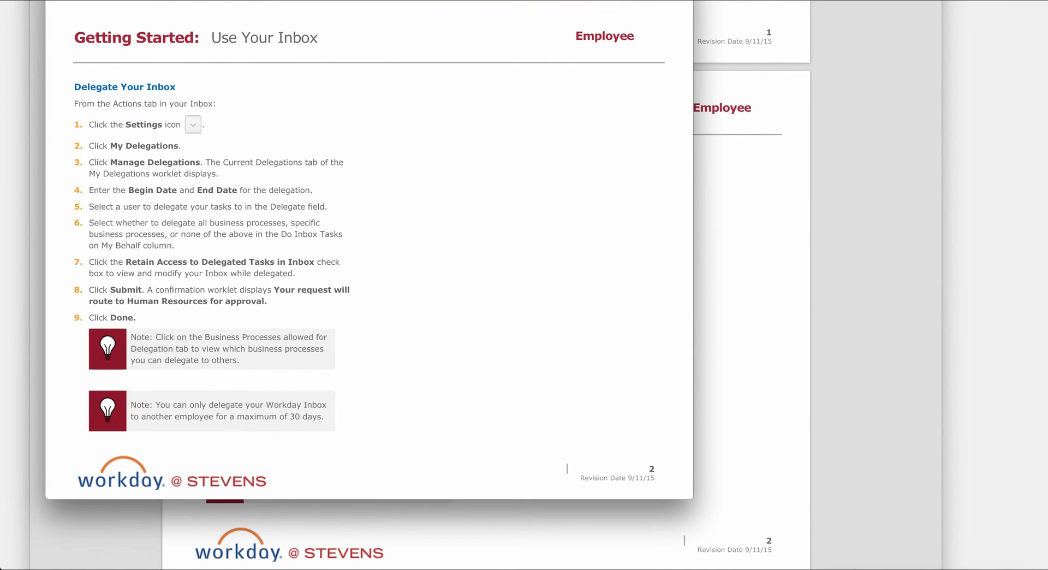
pyautogui.press('super+w')
# Step: Open the Use Inbox screenshot from the desktop to check the captured first page, and close it
pyautogui.press('F11')
pyautogui.doubleClick(349, 136)
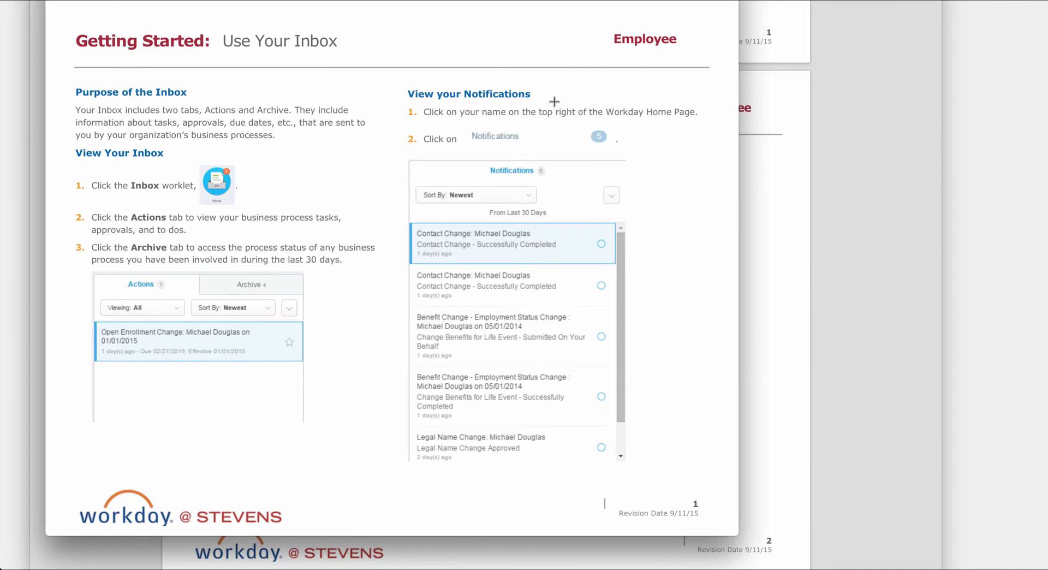
pyautogui.press('super+w')
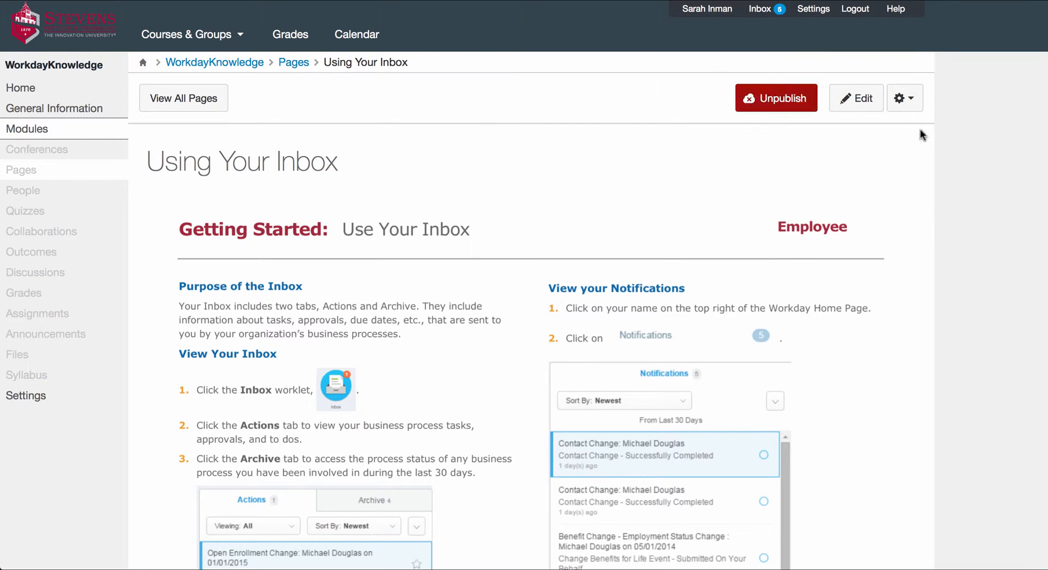
# Step: Open the Using Your Inbox page of the WorkdayKnowledge course for editing
pyautogui.click(851, 103)
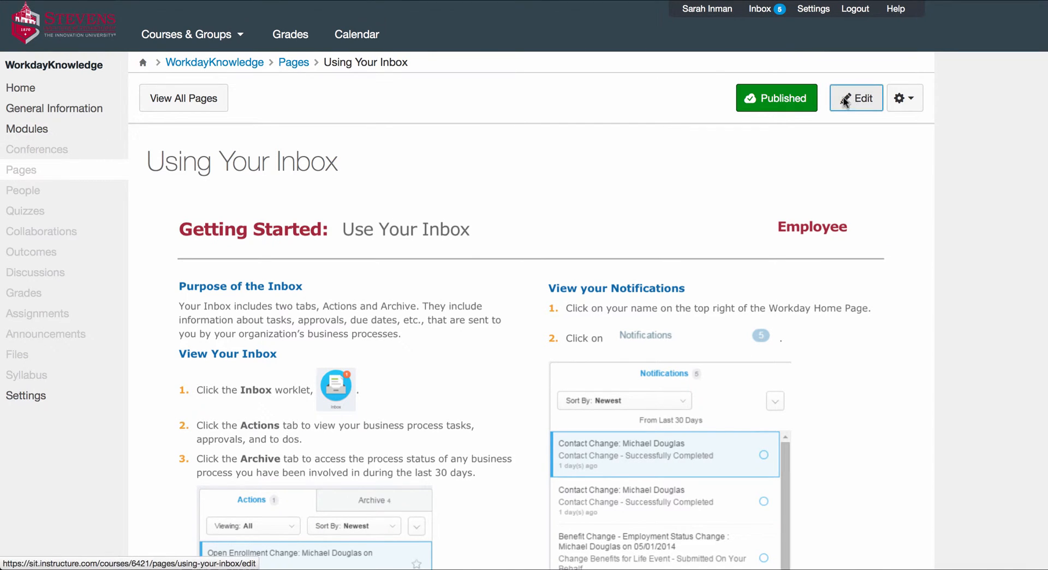
pyautogui.click(864, 103)
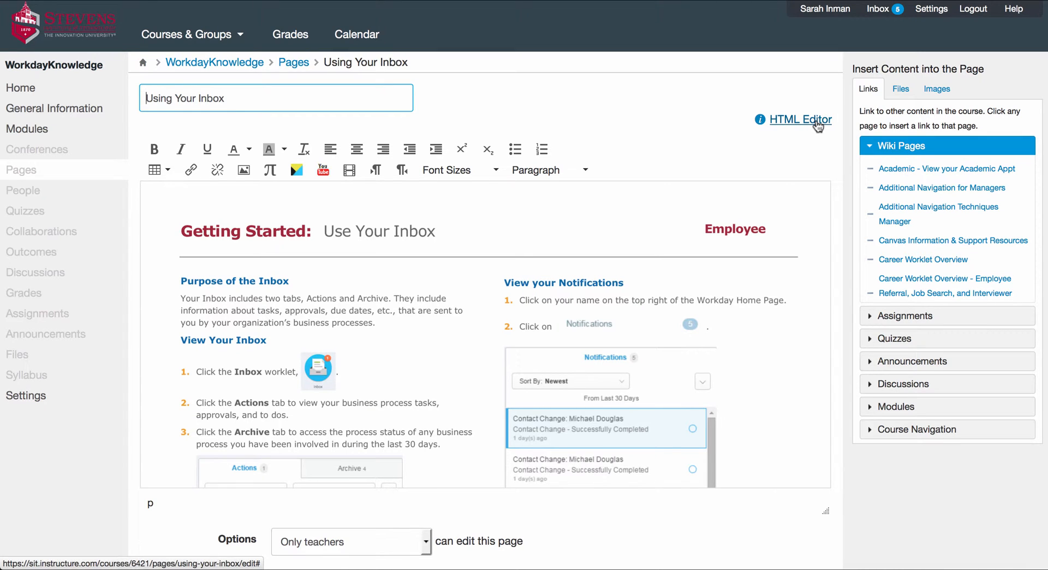
# Step: Inspect the Using Your Inbox page's HTML source for the file names of its embedded images and PDF link
pyautogui.click(817, 126)
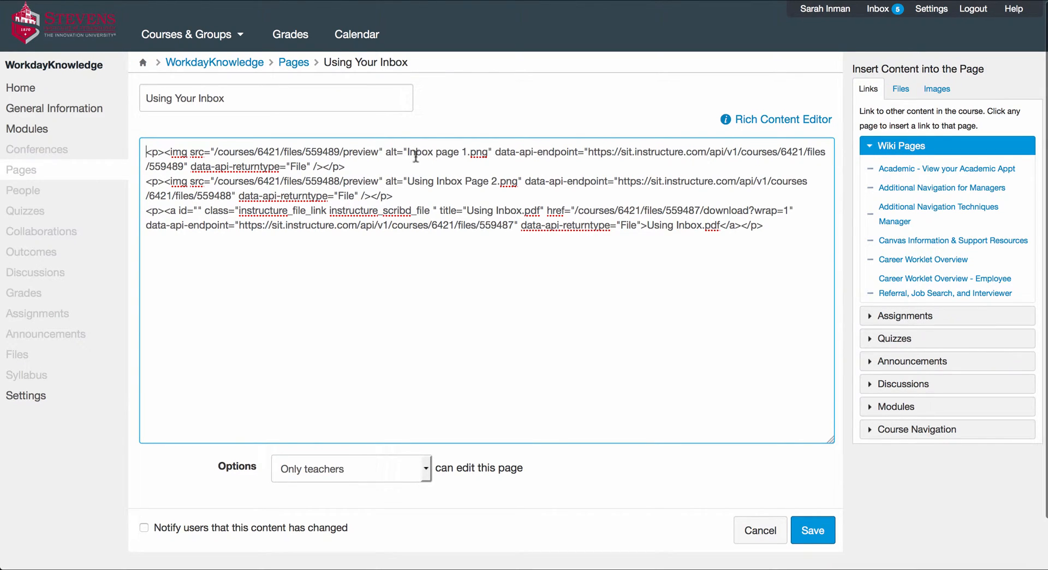
pyautogui.moveTo(409, 152); pyautogui.dragTo(477, 164)
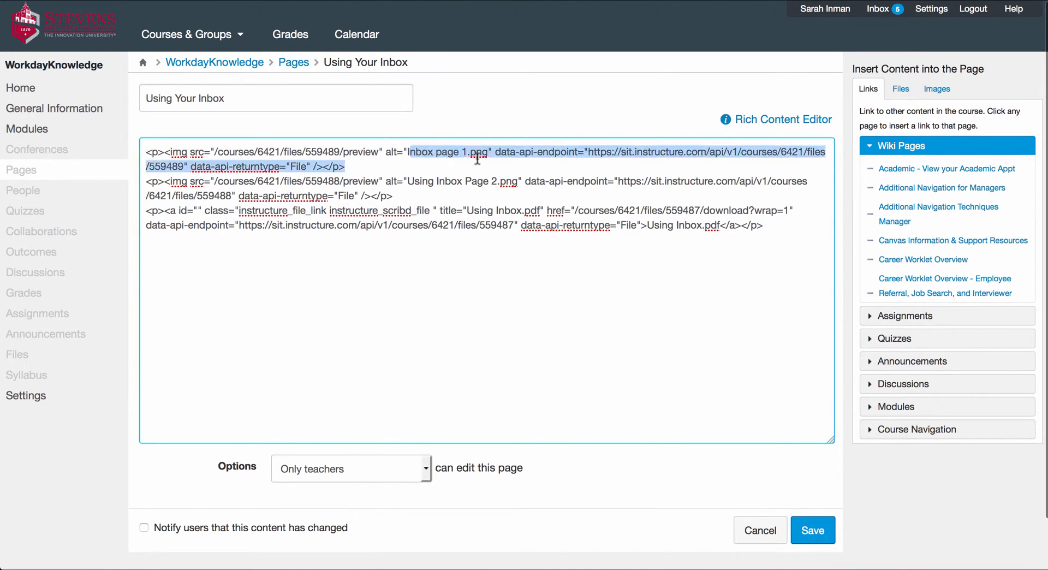
pyautogui.click(457, 194)
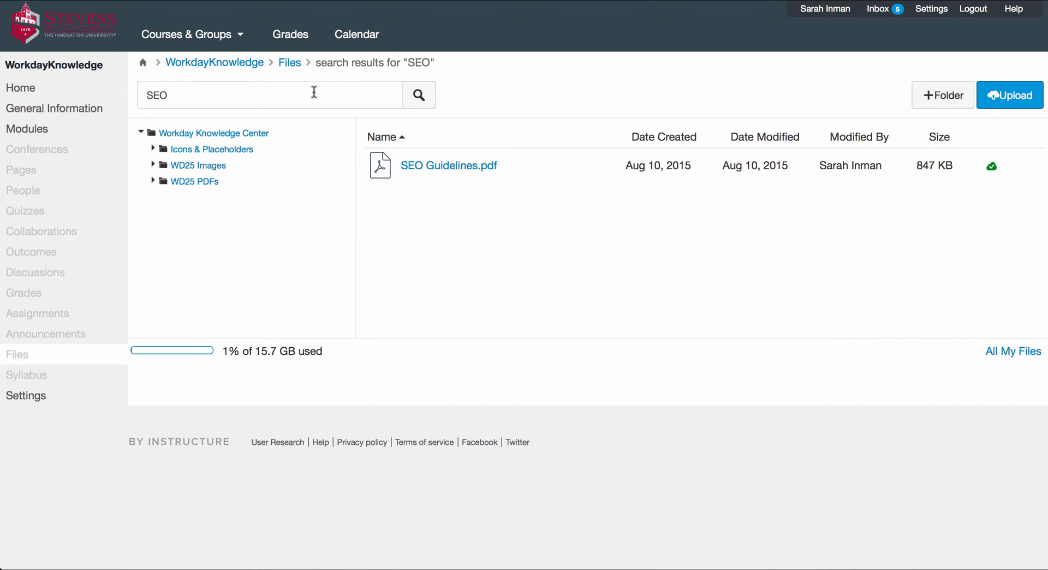
# Step: Search the course files for "Inbox" and delete Inbox page 1.png, Using Inbox Page 2.png and Using Inbox.pdf
pyautogui.doubleClick(310, 89)
pyautogui.press('BackSpace')
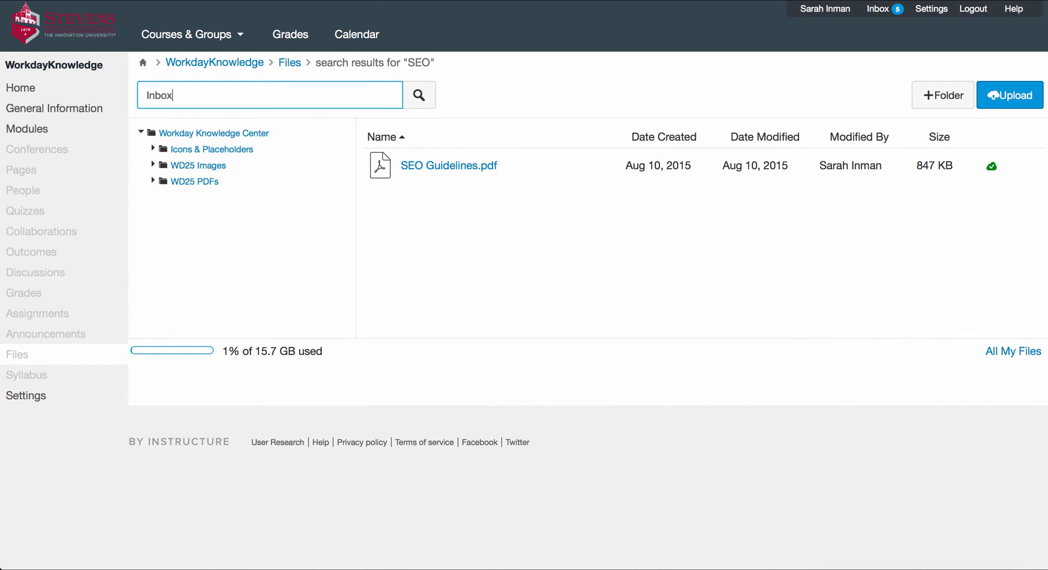
pyautogui.press('Return')
pyautogui.click(492, 163)
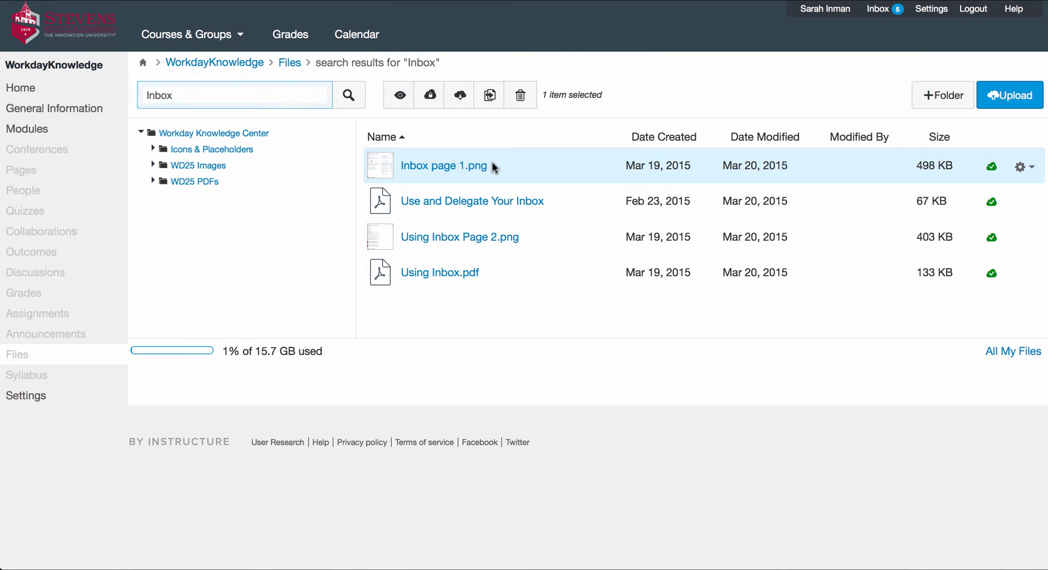
pyautogui.keyDown('ctrl'); pyautogui.click(542, 245); pyautogui.keyUp('ctrl')
pyautogui.keyDown('ctrl'); pyautogui.click(540, 273); pyautogui.keyUp('ctrl')
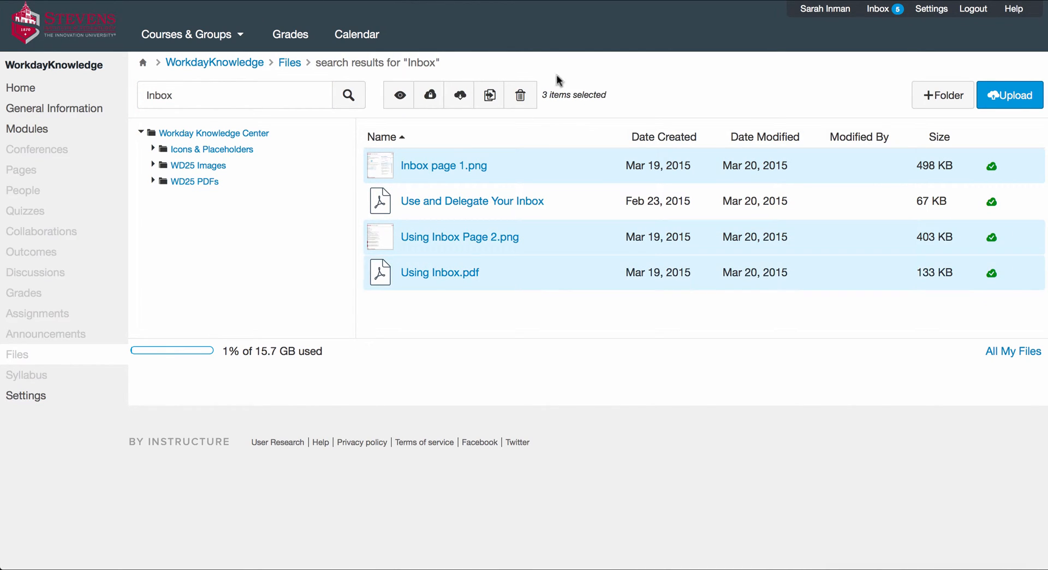
pyautogui.click(531, 91)
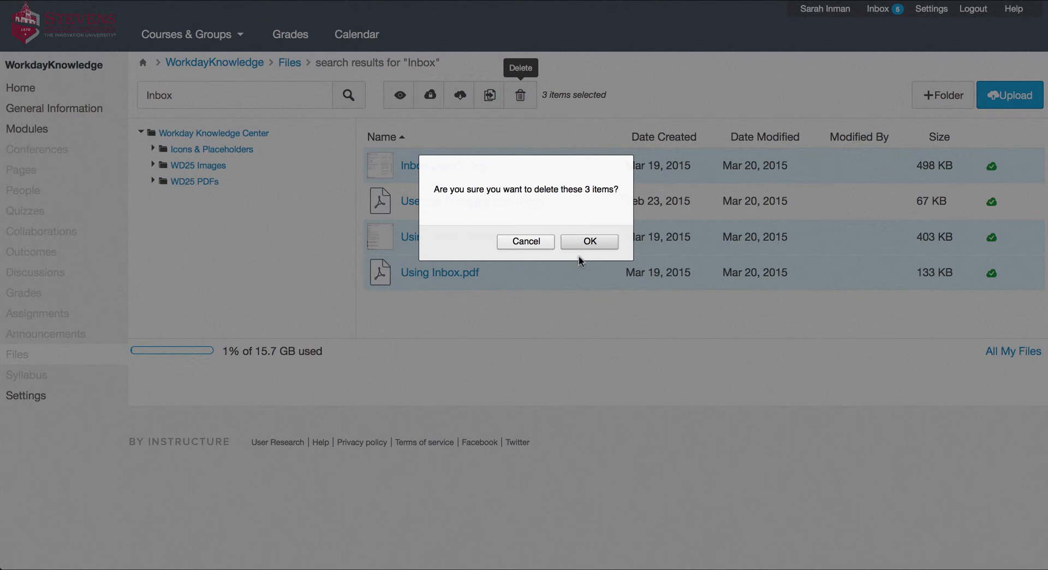
pyautogui.click(587, 241)
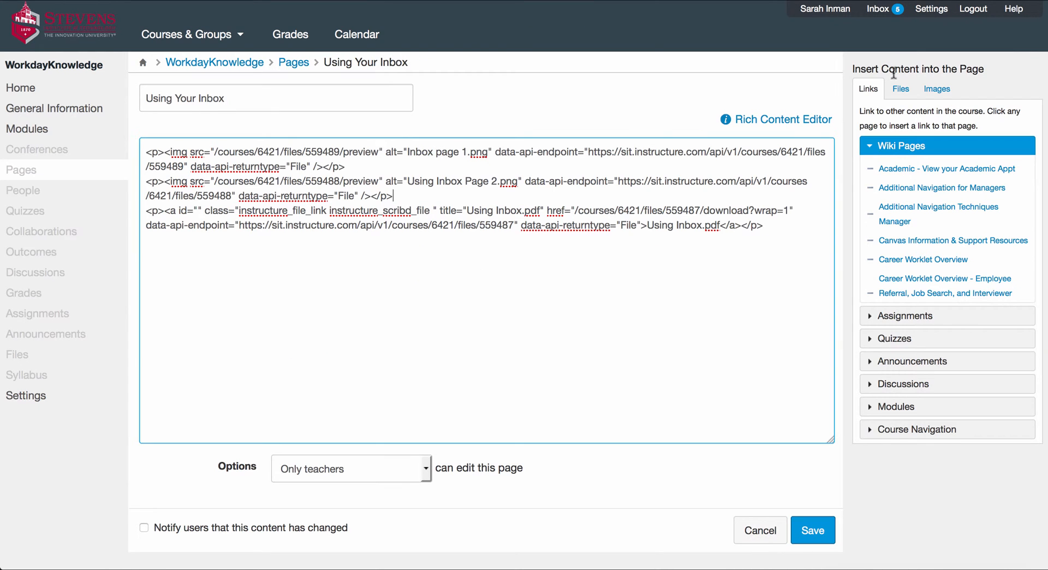
# Step: Return the Using Your Inbox page to the Rich Content Editor and delete all its old content
pyautogui.click(786, 120)
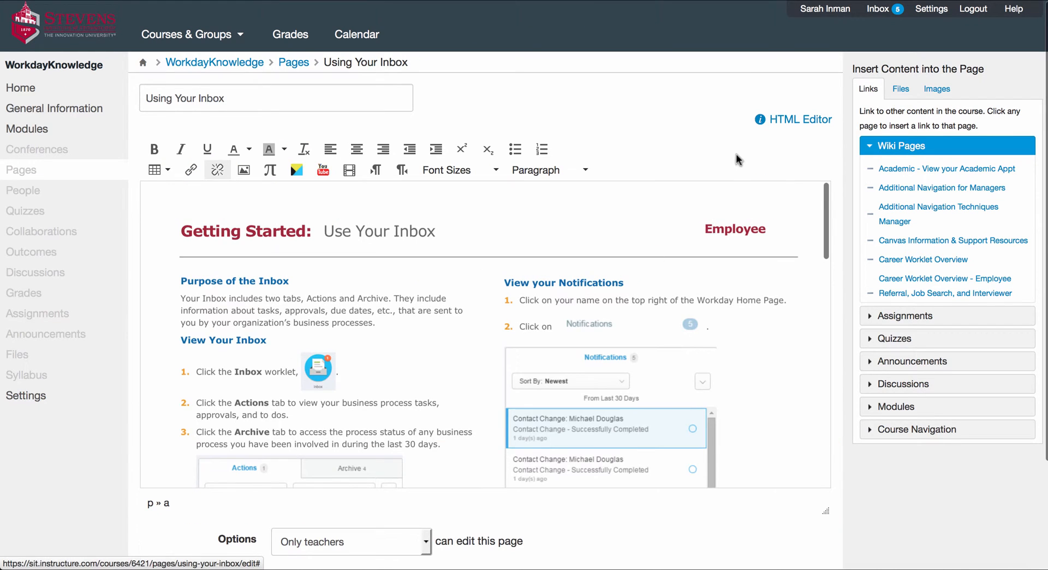
pyautogui.scroll(-15, 423, 404)
pyautogui.moveTo(250, 475); pyautogui.dragTo(157, 50)
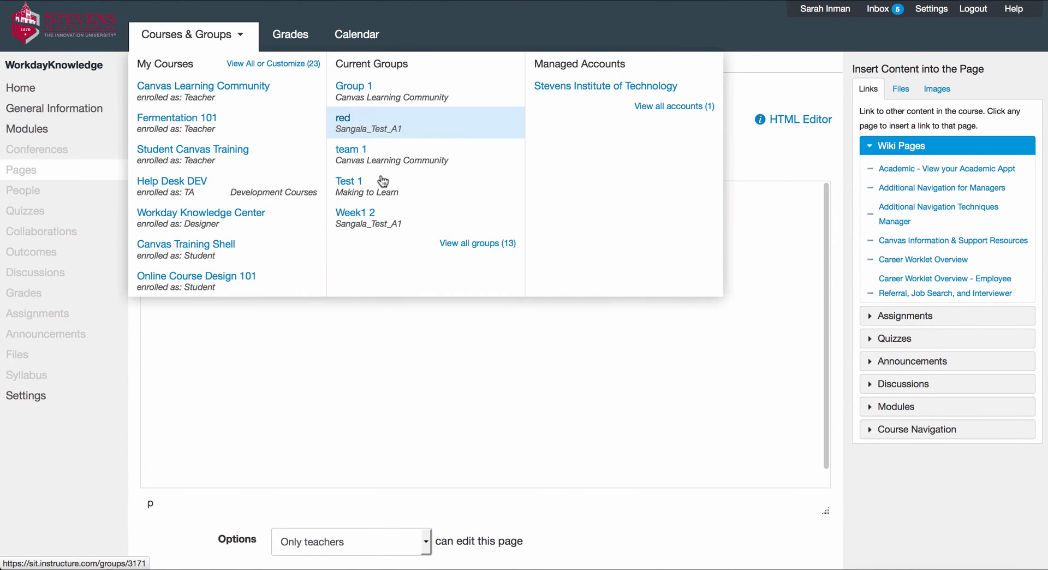
pyautogui.press('BackSpace')
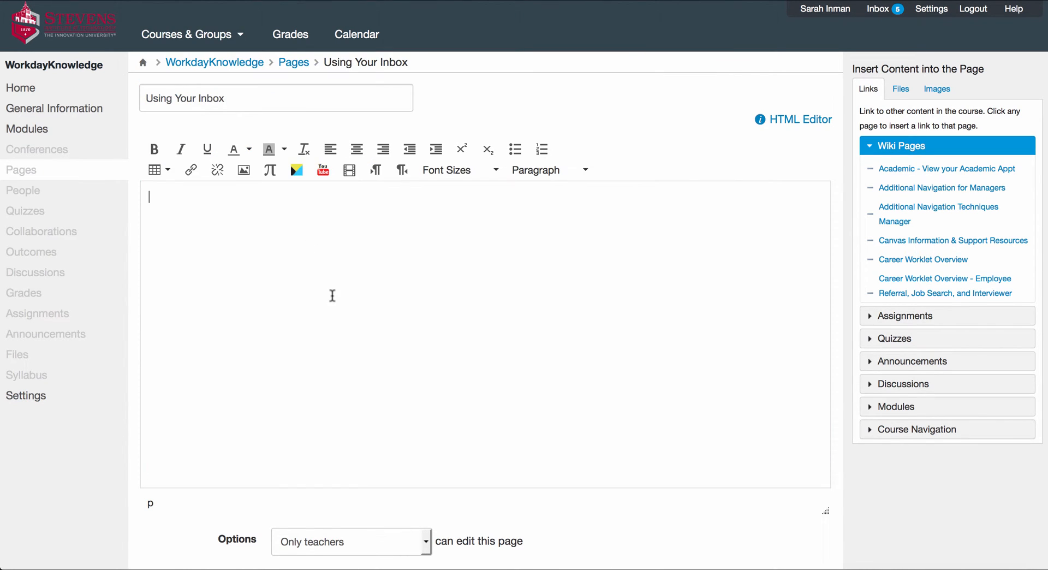
# Step: Upload Use Inbox.png from the desktop to the WD25 Images folder and embed it in the empty page
pyautogui.click(949, 89)
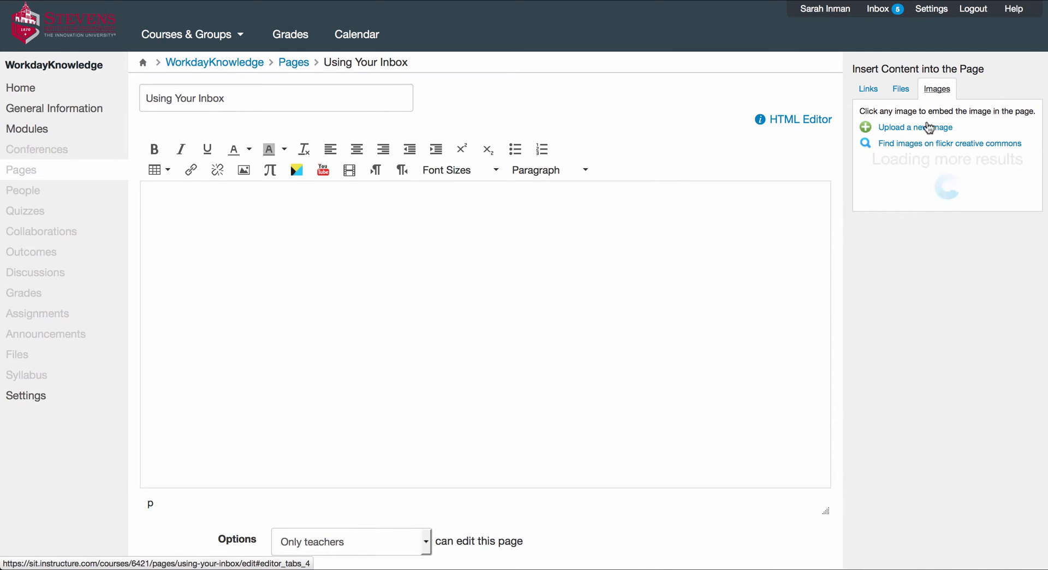
pyautogui.click(921, 130)
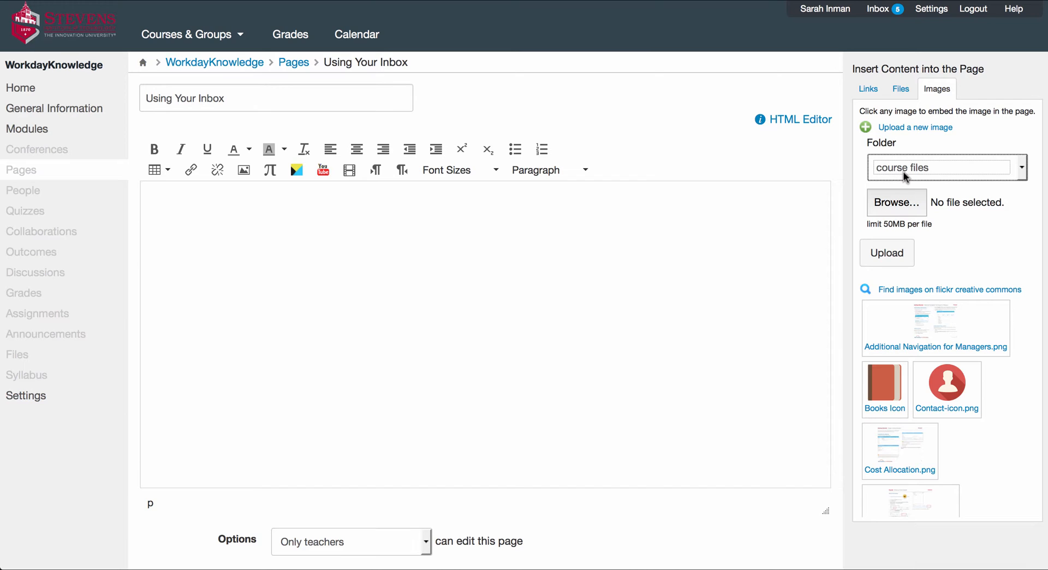
pyautogui.click(903, 173)
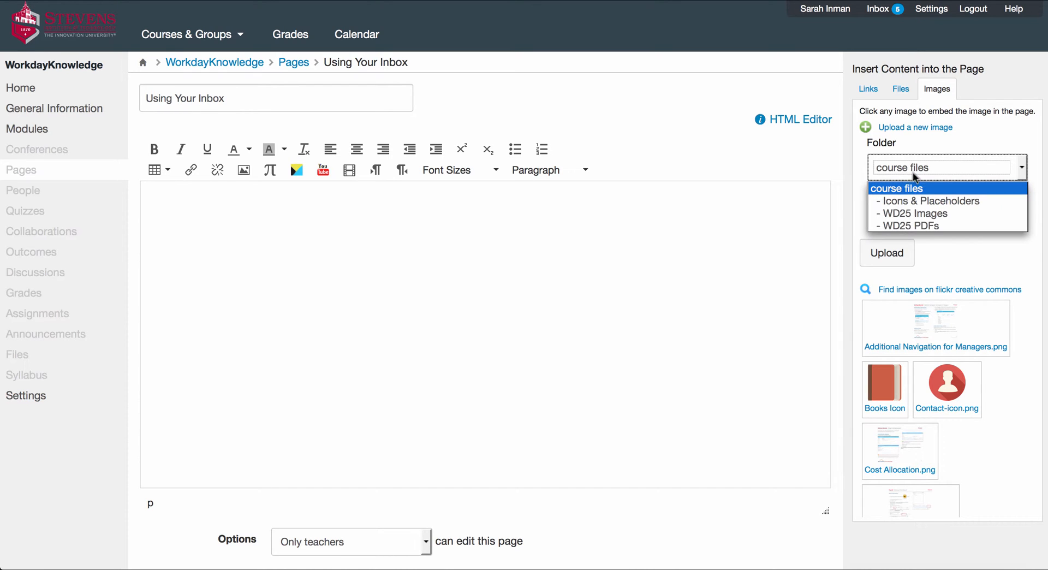
pyautogui.click(929, 218)
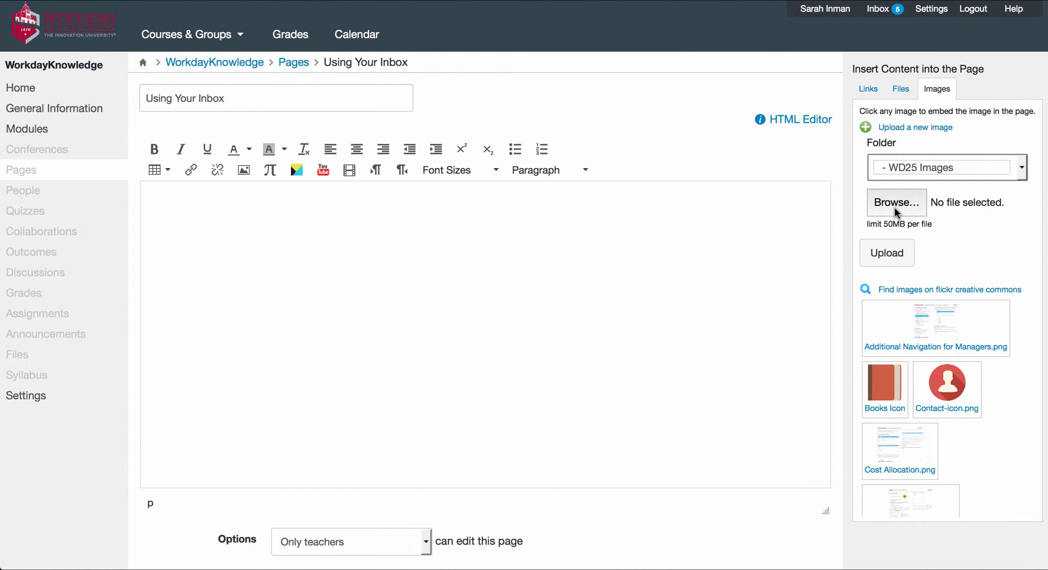
pyautogui.click(899, 207)
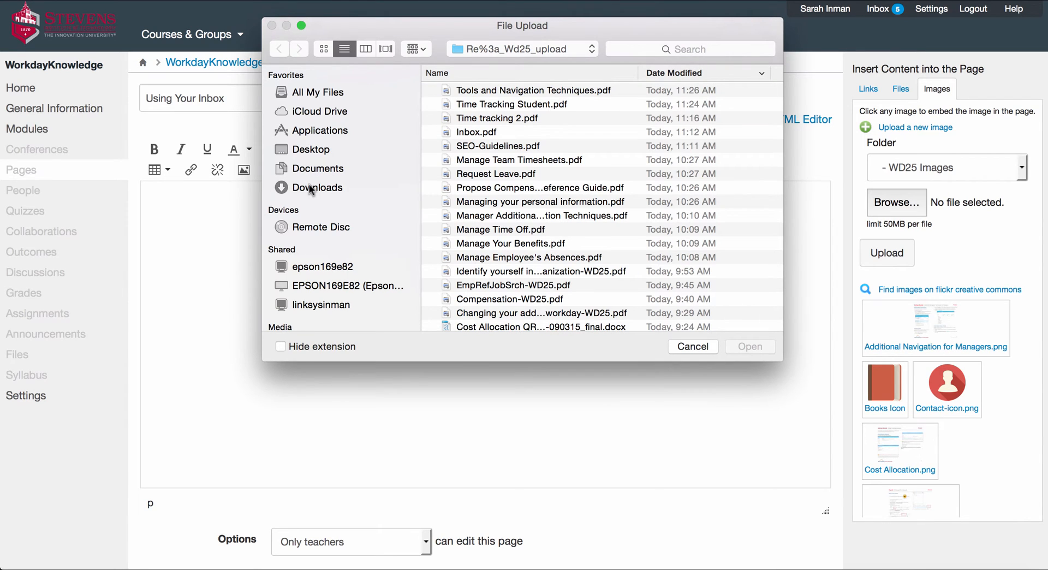
pyautogui.click(303, 151)
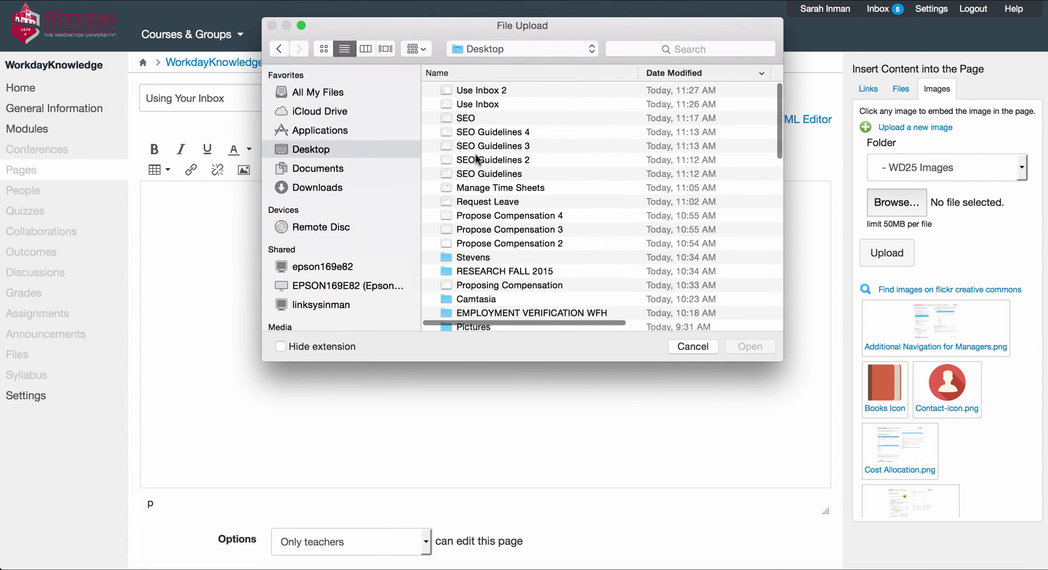
pyautogui.click(493, 103)
pyautogui.press('Return')
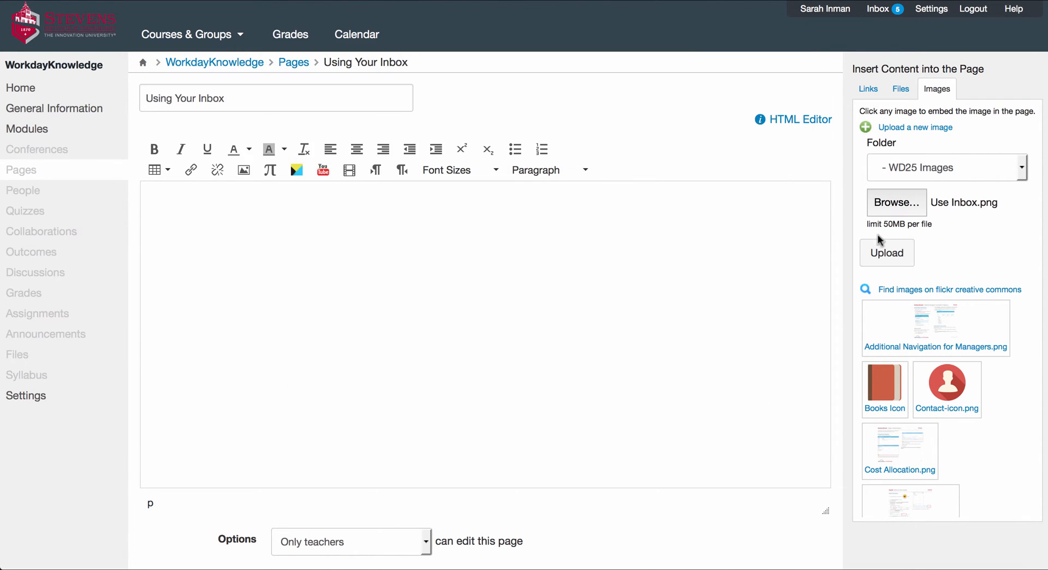
pyautogui.click(880, 259)
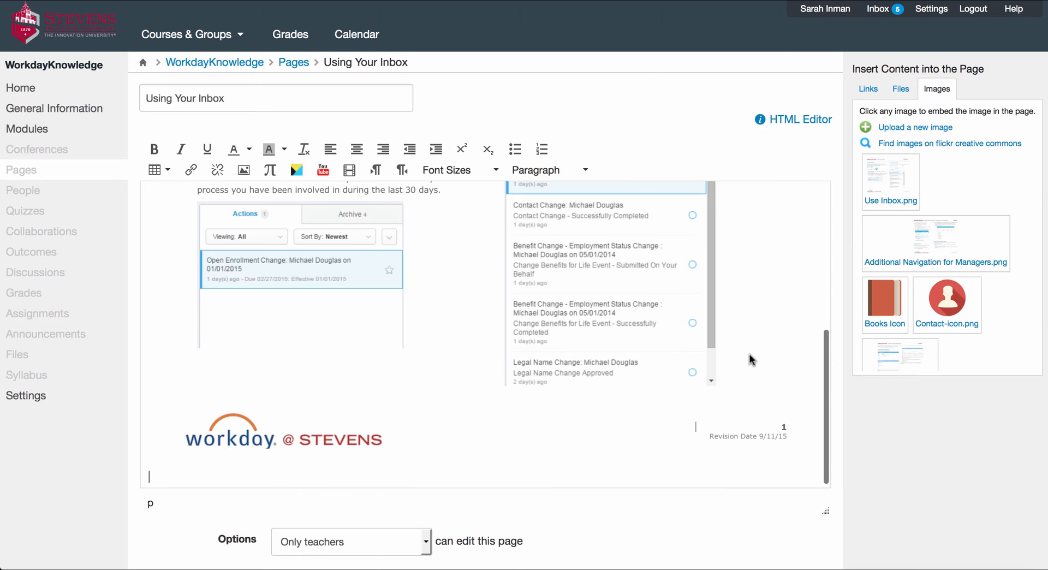
# Step: Upload Use Inbox 2.png from the desktop to WD25 Images and embed it below the first image
pyautogui.click(934, 129)
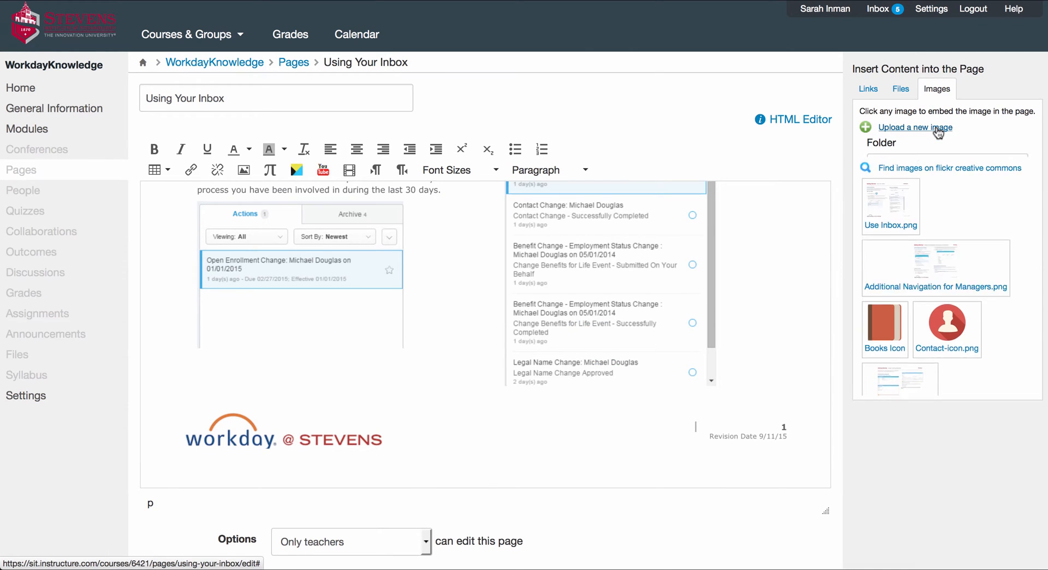
pyautogui.click(900, 206)
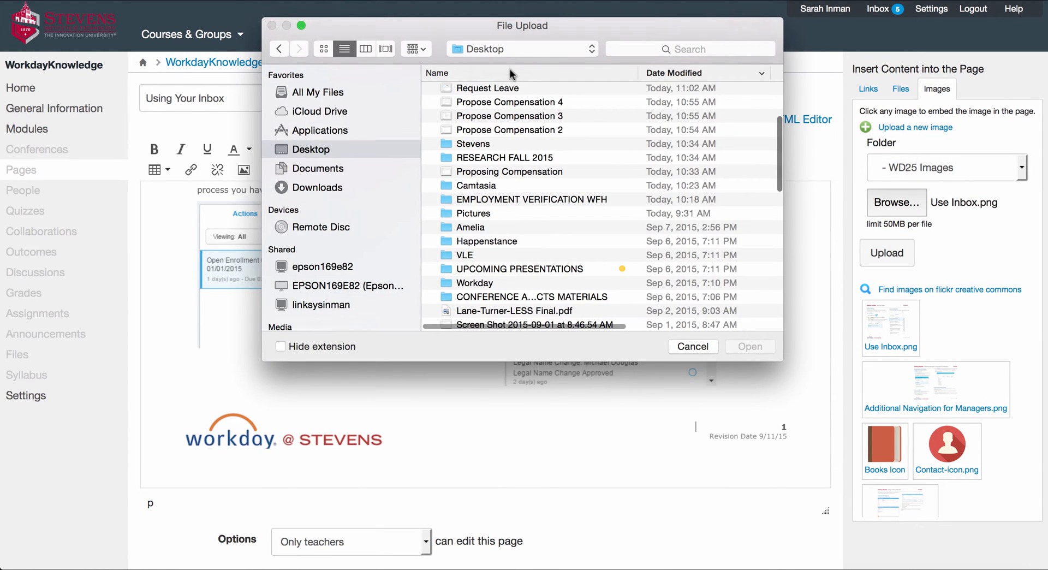
pyautogui.scroll(5, 506, 104)
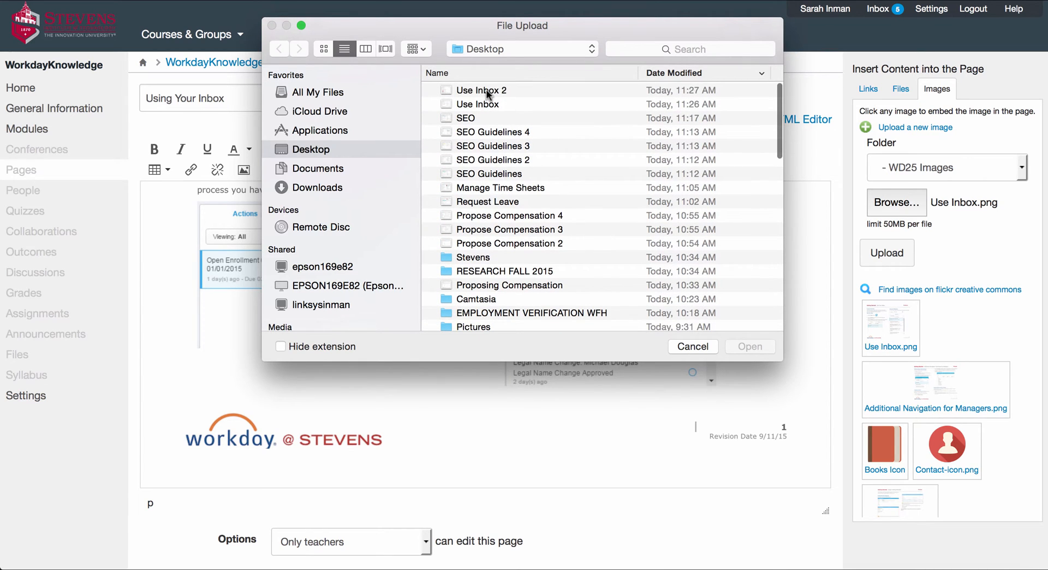
pyautogui.click(486, 90)
pyautogui.doubleClick(487, 89)
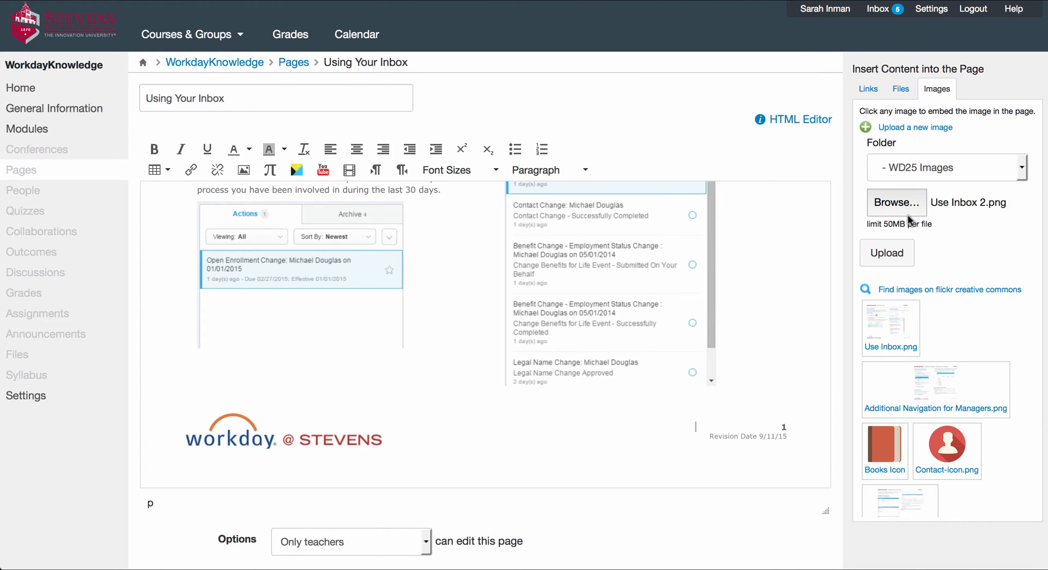
pyautogui.click(887, 255)
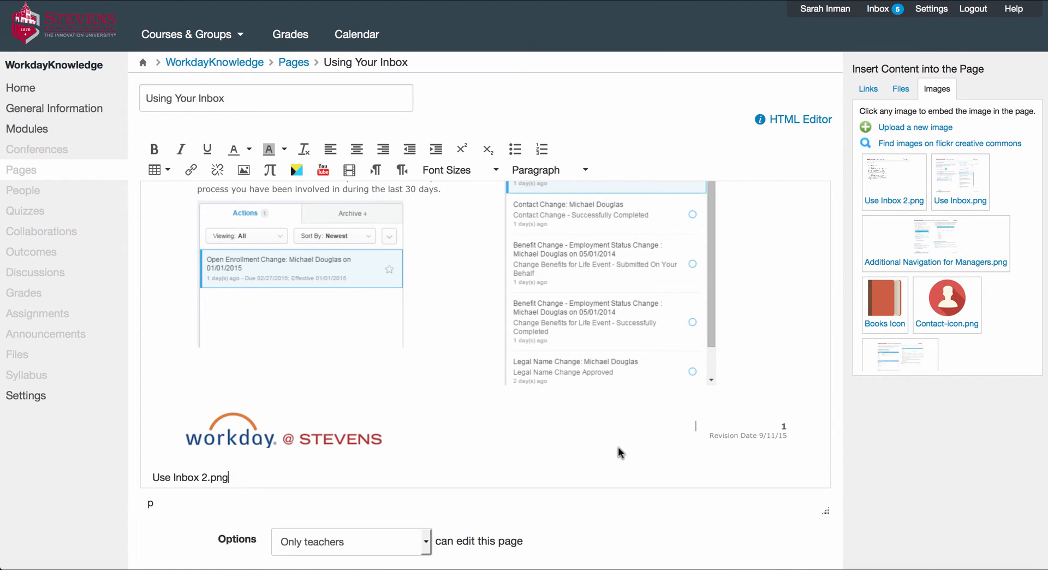
pyautogui.scroll(-1, 618, 446)
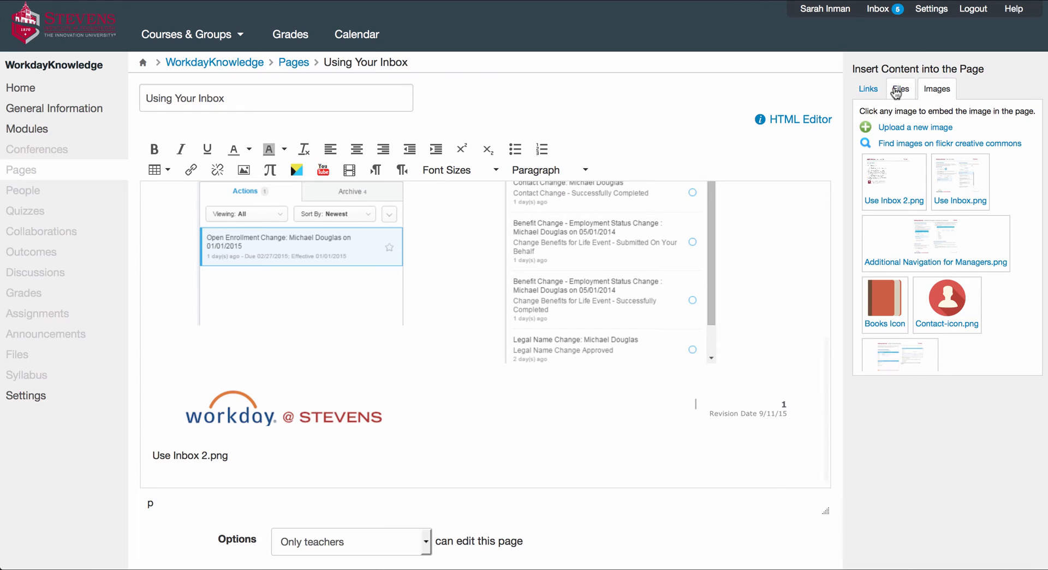
# Step: Upload Inbox.pdf from the Re%3a_Wd25_upload folder in Downloads to WD25 PDFs, inserting its download link below the images
pyautogui.click(897, 91)
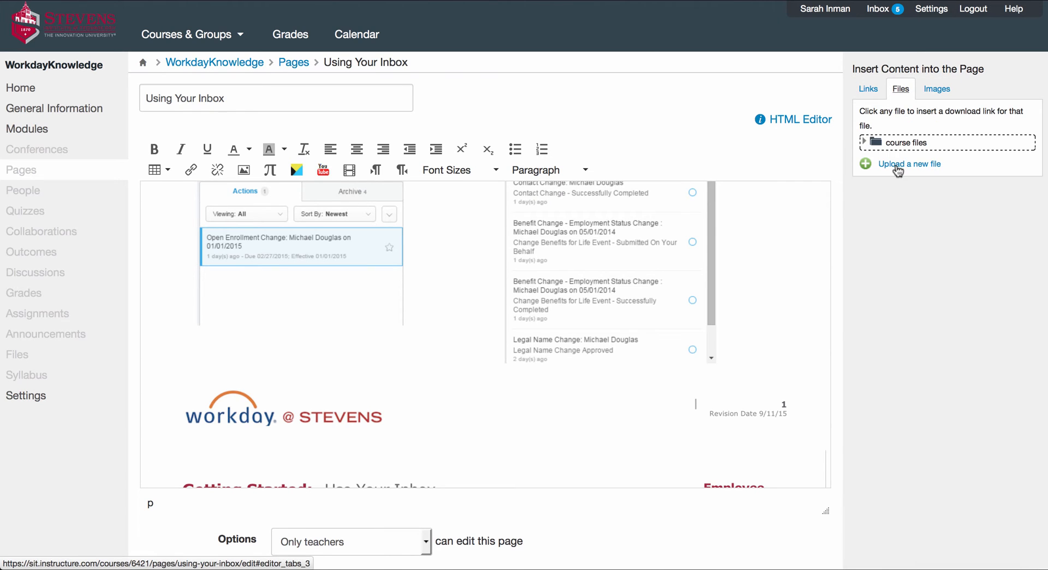
pyautogui.click(897, 164)
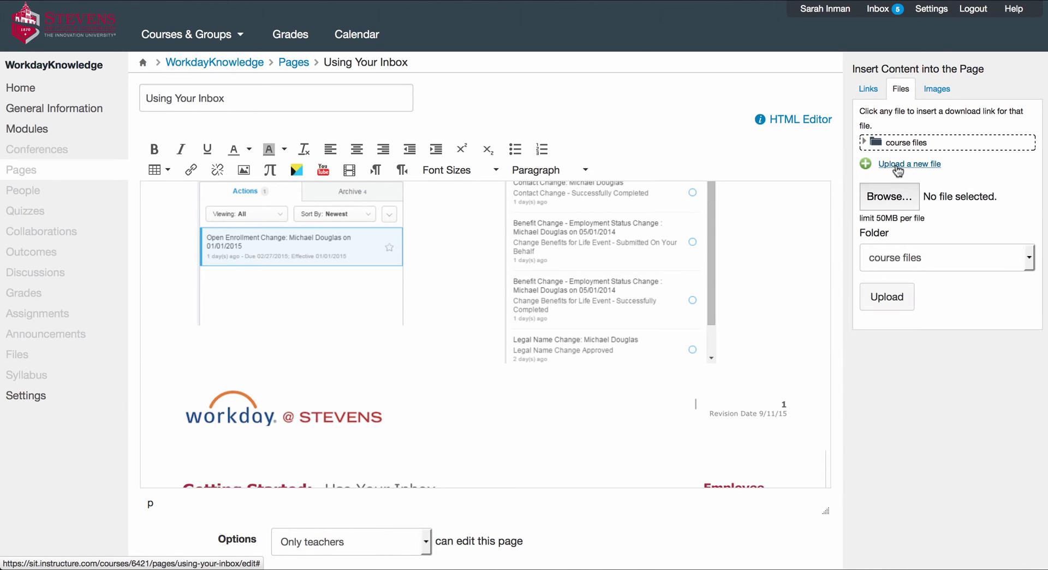
pyautogui.click(904, 272)
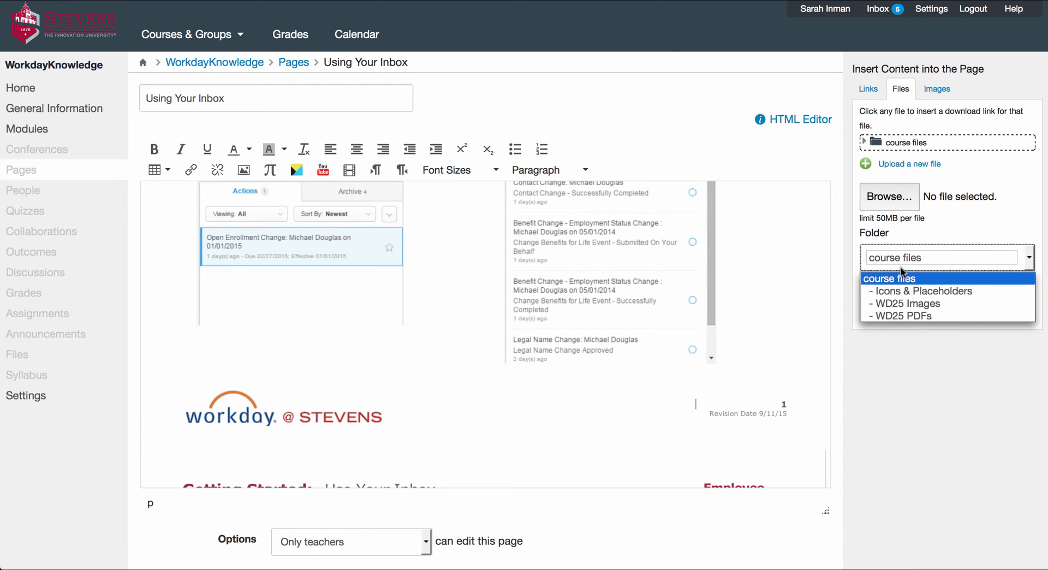
pyautogui.click(917, 317)
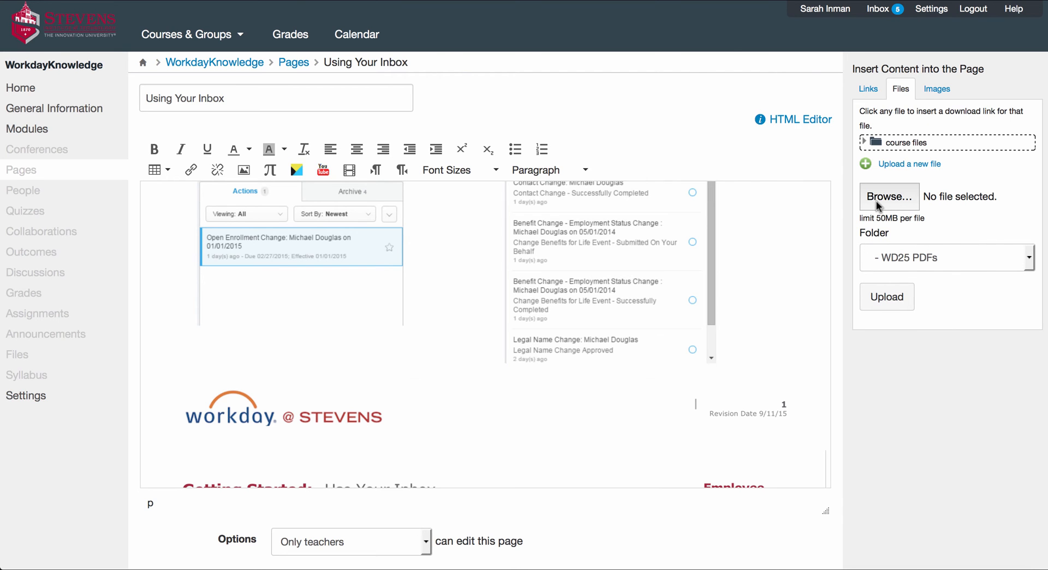
pyautogui.click(878, 206)
pyautogui.click(326, 189)
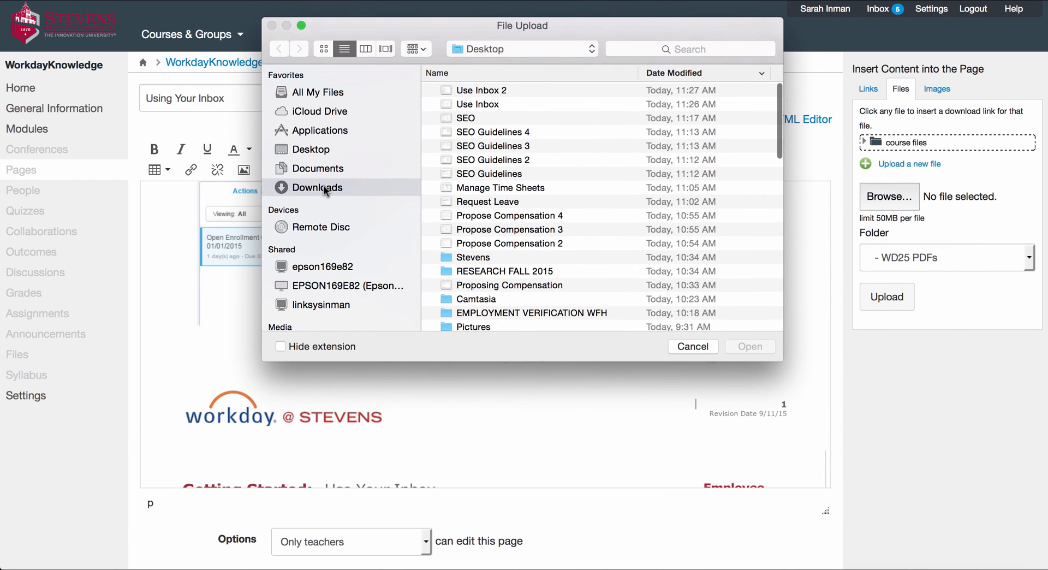
pyautogui.click(542, 91)
pyautogui.doubleClick(542, 90)
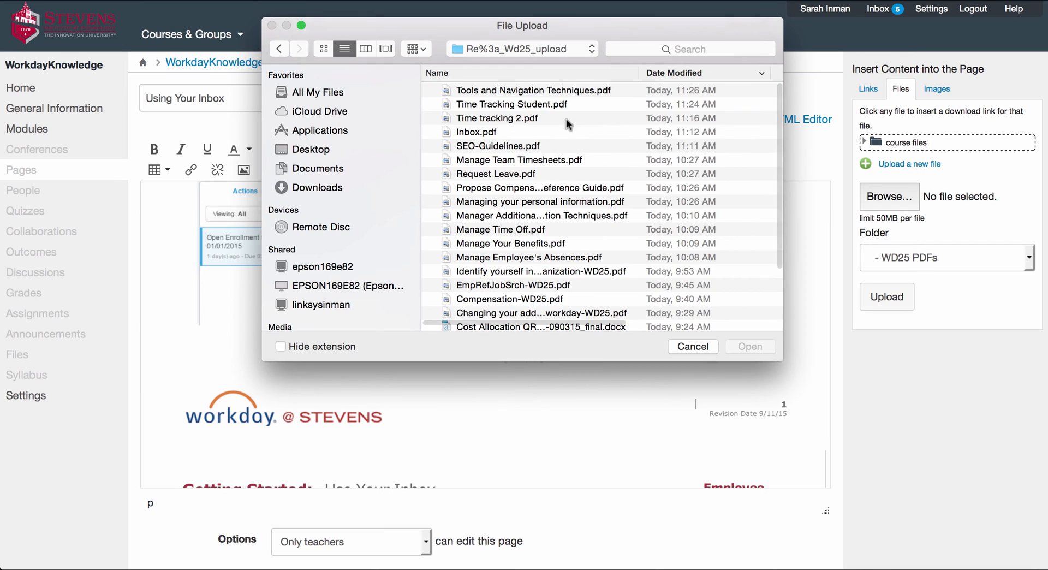
pyautogui.click(490, 134)
pyautogui.doubleClick(490, 134)
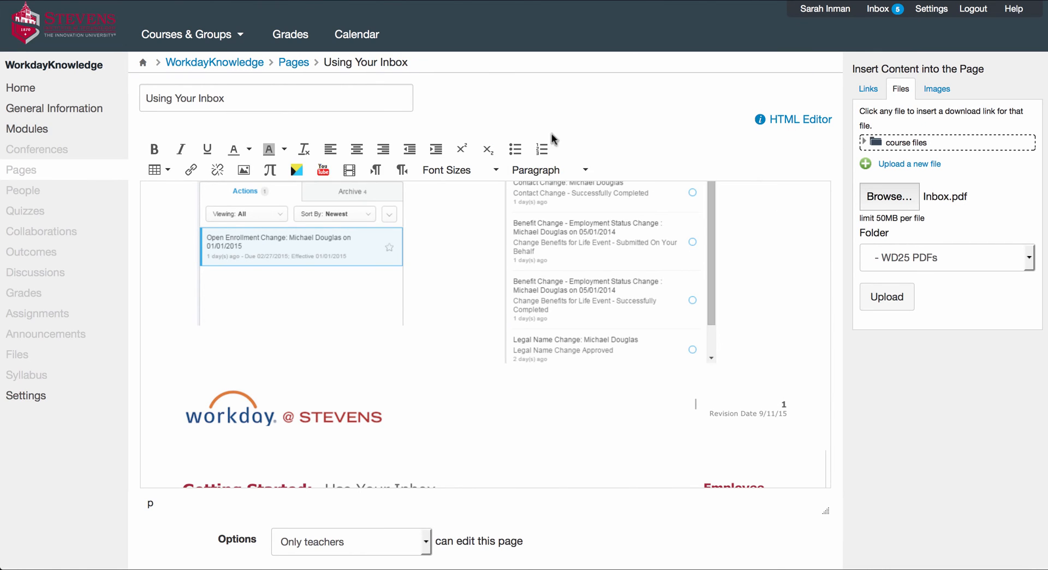
pyautogui.click(887, 297)
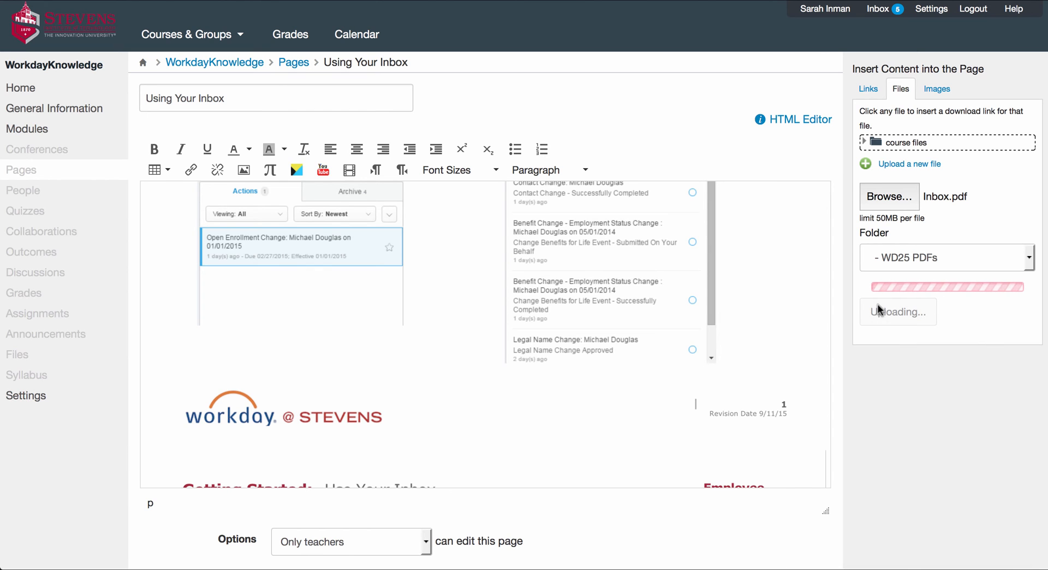
# Step: Save the Using Your Inbox page with its new images and PDF link
pyautogui.scroll(-5, 608, 397)
pyautogui.scroll(-4, 608, 397)
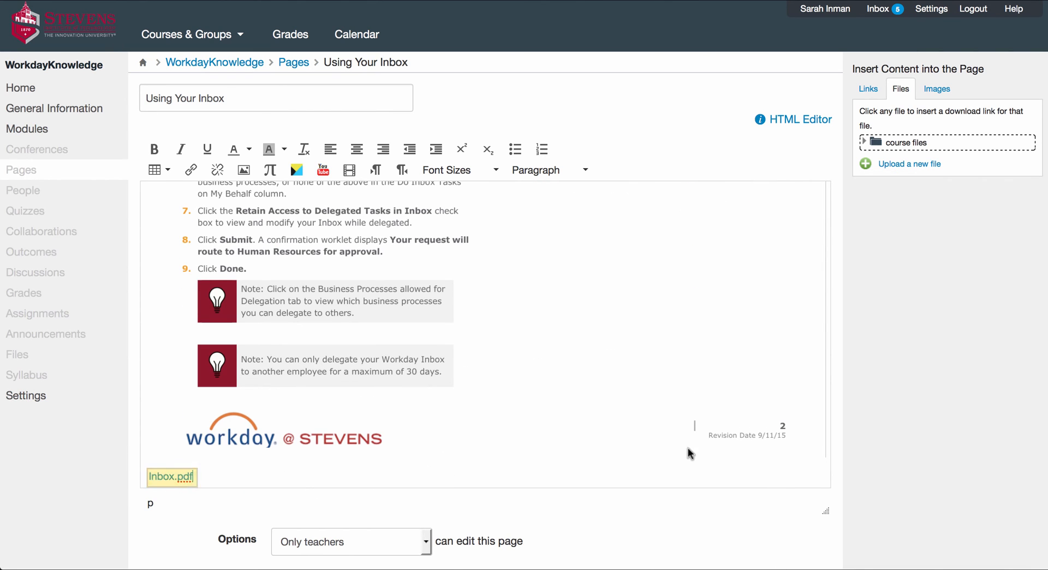
pyautogui.scroll(-1, 687, 452)
pyautogui.scroll(-3, 886, 440)
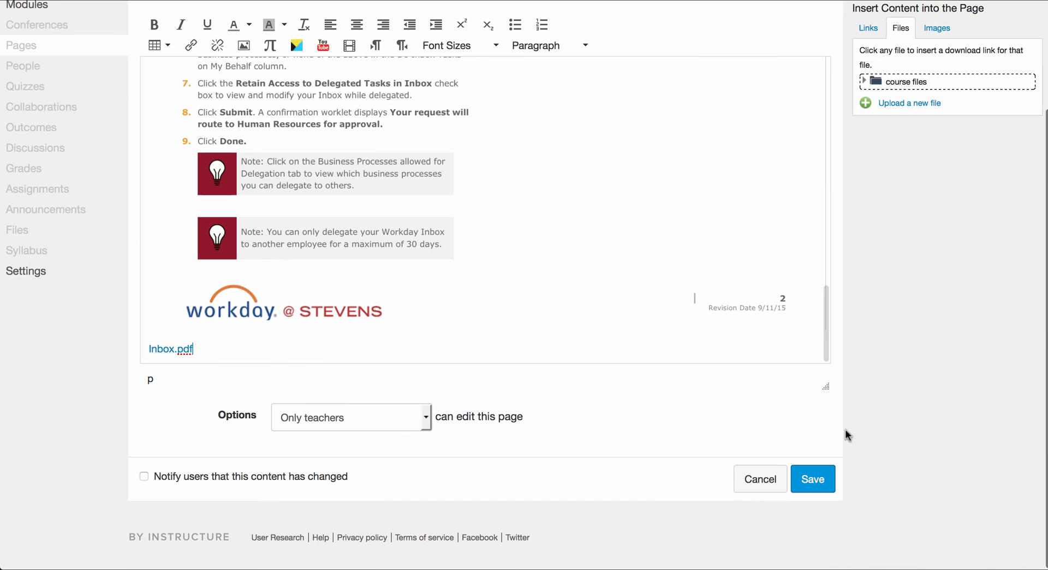
pyautogui.click(813, 480)
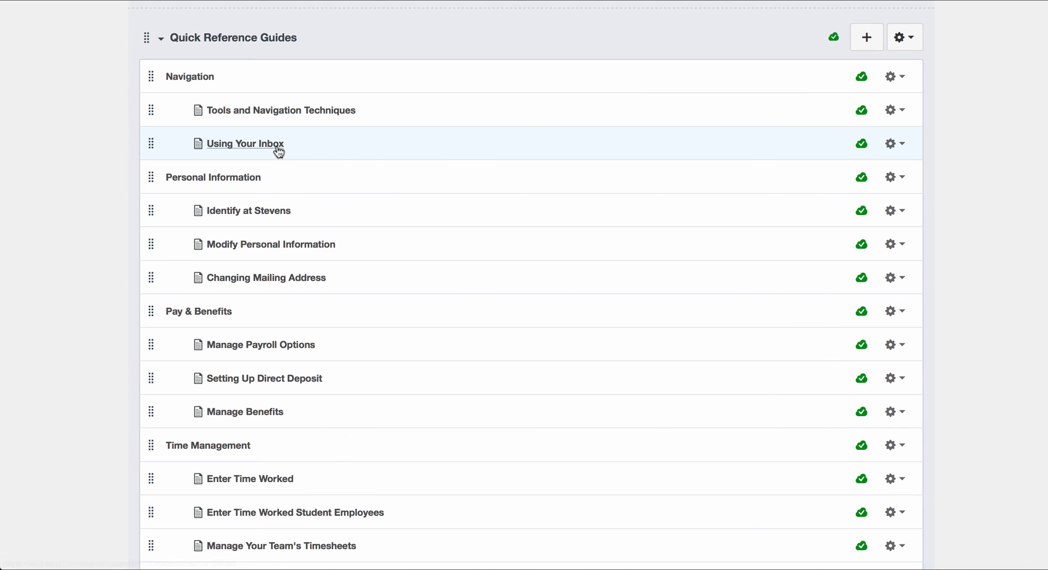
pyautogui.click(583, 137)
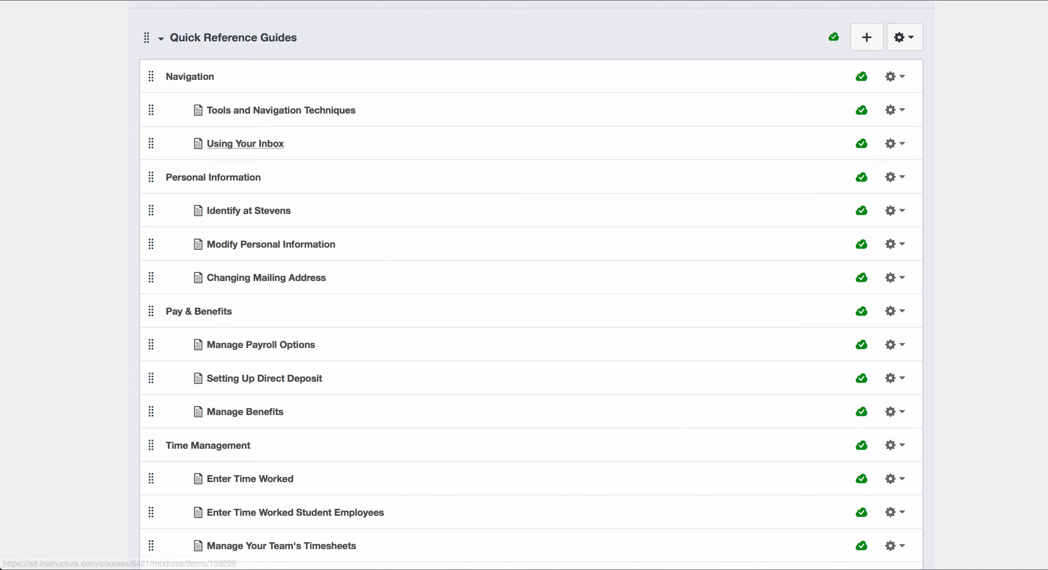